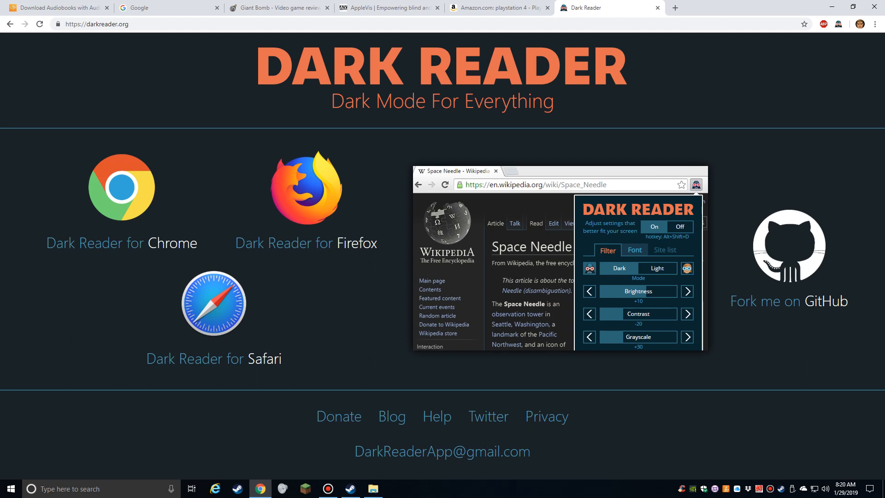
- Launch Microsoft Edge and examine the Google homepage and address bar suggestions without a dark extension
{"action": "key", "text": "super"}
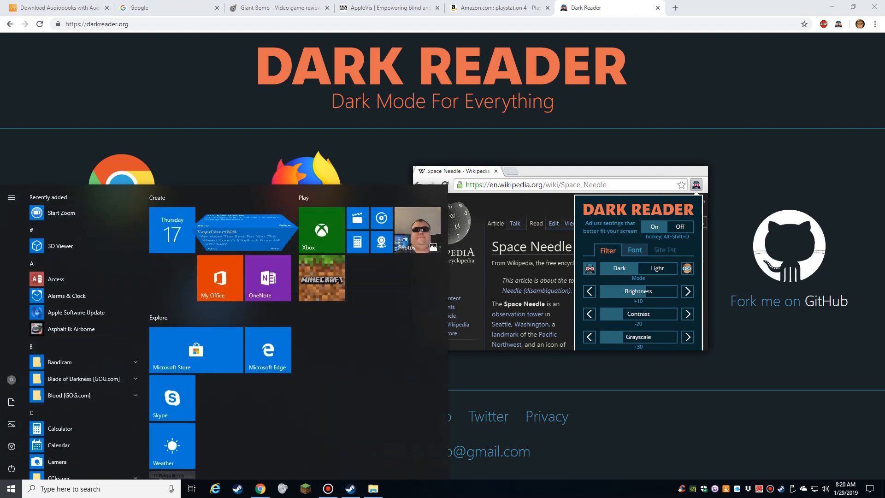
{"action": "type", "text": "edge"}
{"action": "key", "text": "Return"}
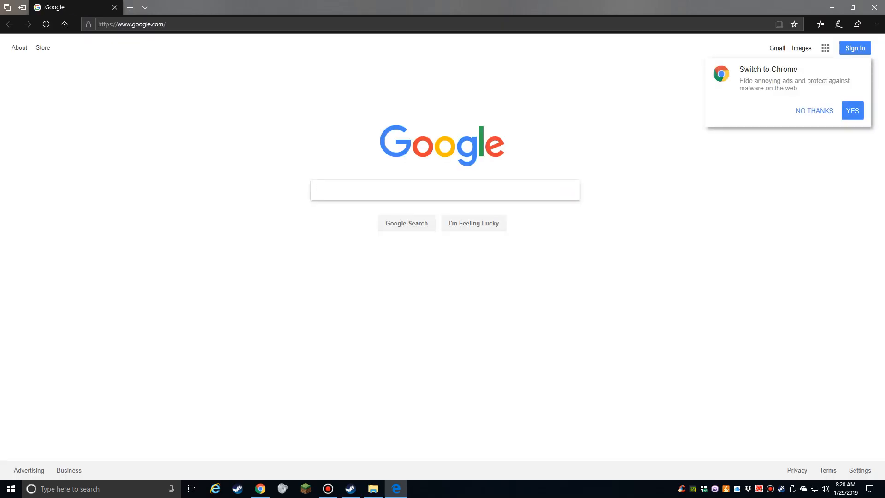
{"action": "key", "text": "ctrl+l"}
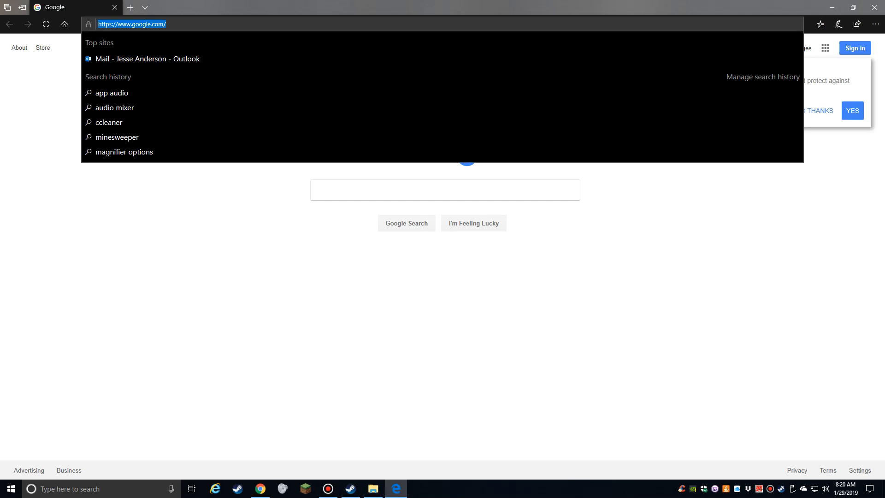
{"action": "key", "text": "Escape"}
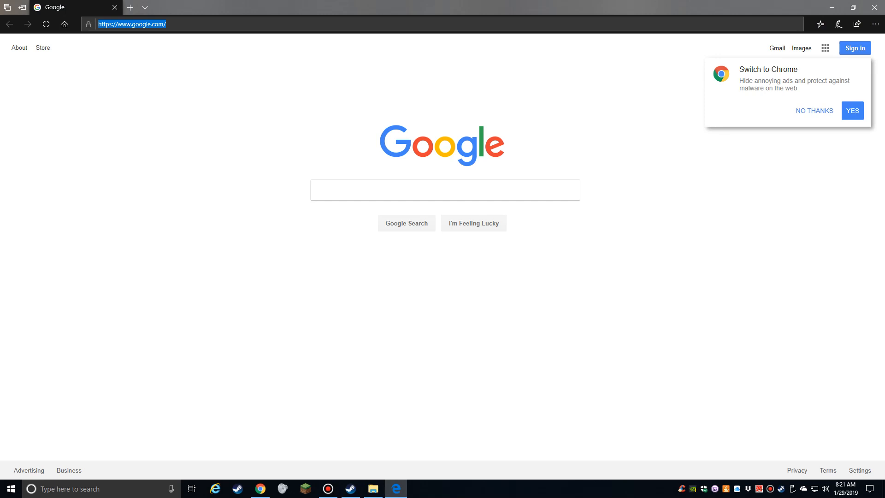
- Turn the Windows inverted color filter on and off over the Google page, and close Edge
{"action": "key", "text": "ctrl+super+c"}
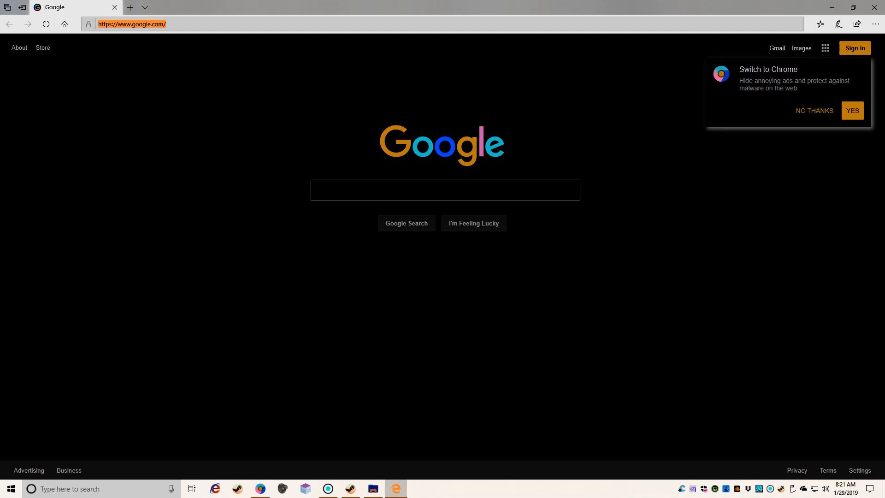
{"action": "key", "text": "ctrl+super+c"}
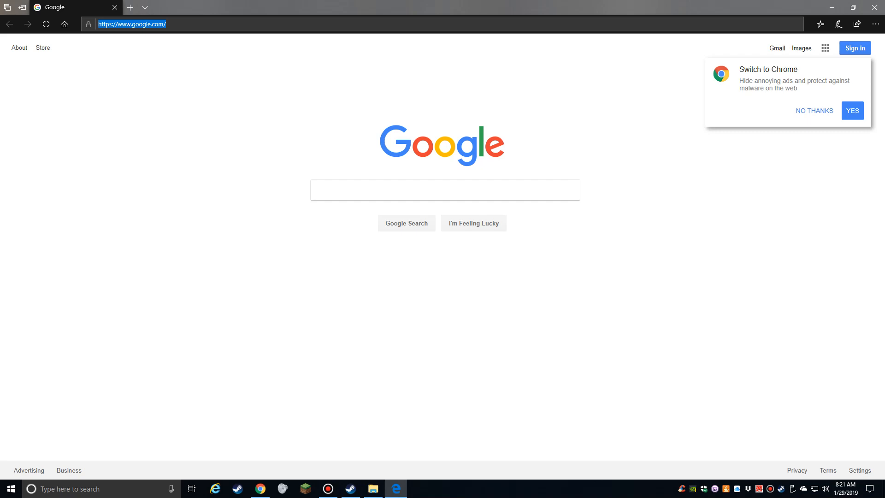
{"action": "key", "text": "alt+F4"}
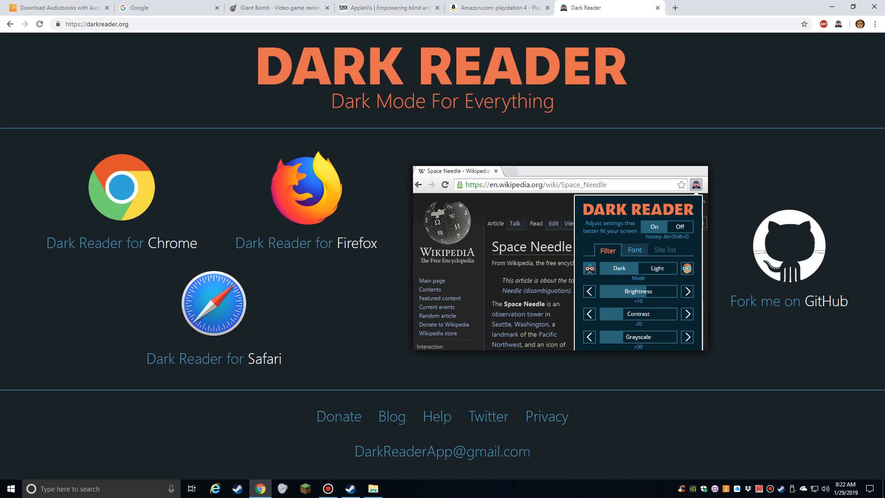
- Switch to the Audible page in Chrome and view the detail pop-ups for Second Hand Curses and New Threat
{"action": "key", "text": "ctrl+Tab"}
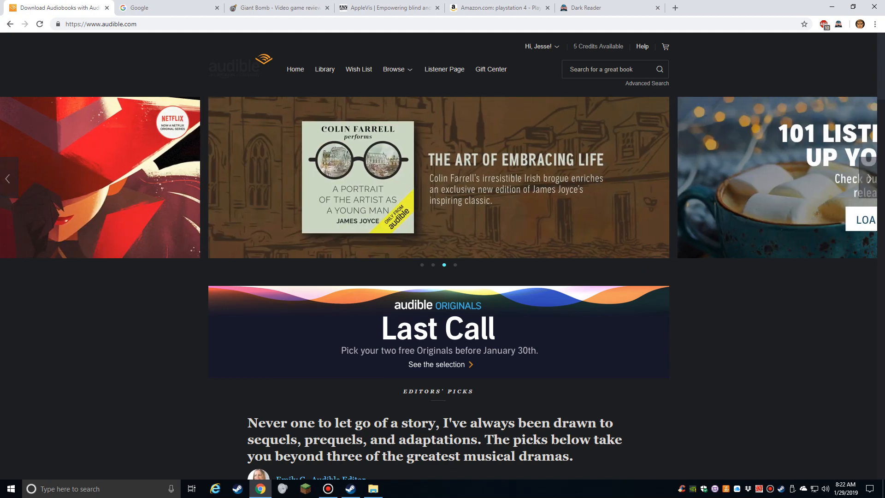
{"action": "scroll", "coordinate": [443, 256], "scroll_direction": "down", "scroll_amount": 15}
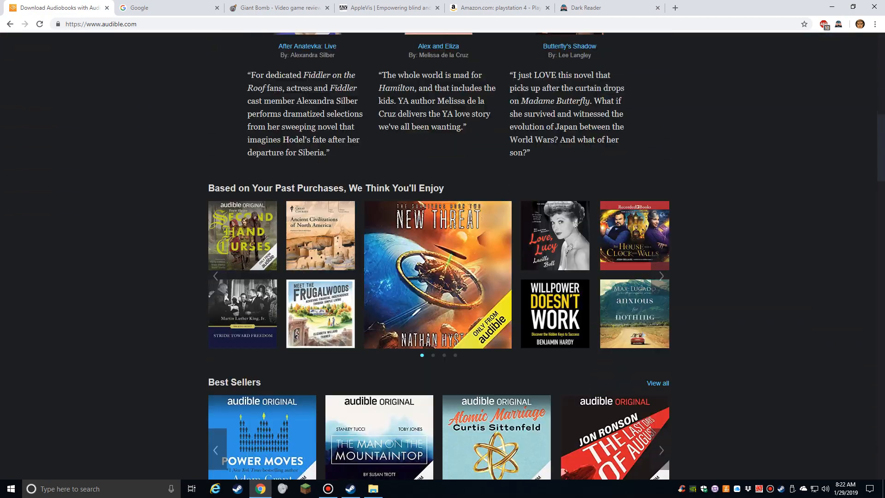
{"action": "scroll", "coordinate": [443, 256], "scroll_direction": "up", "scroll_amount": 5}
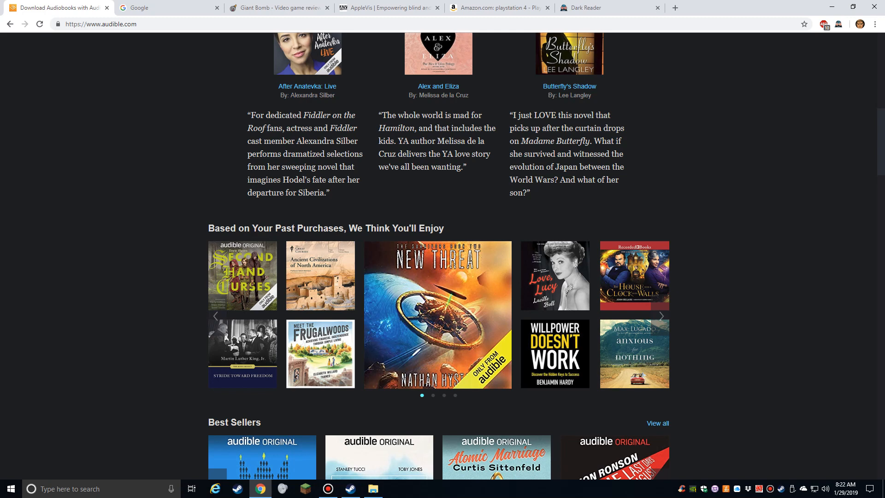
{"action": "mouse_move", "coordinate": [243, 276]}
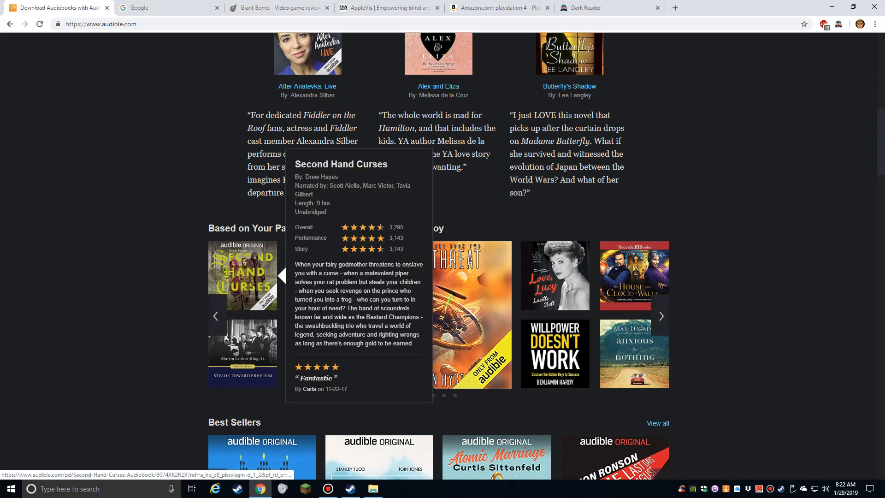
{"action": "mouse_move", "coordinate": [438, 313]}
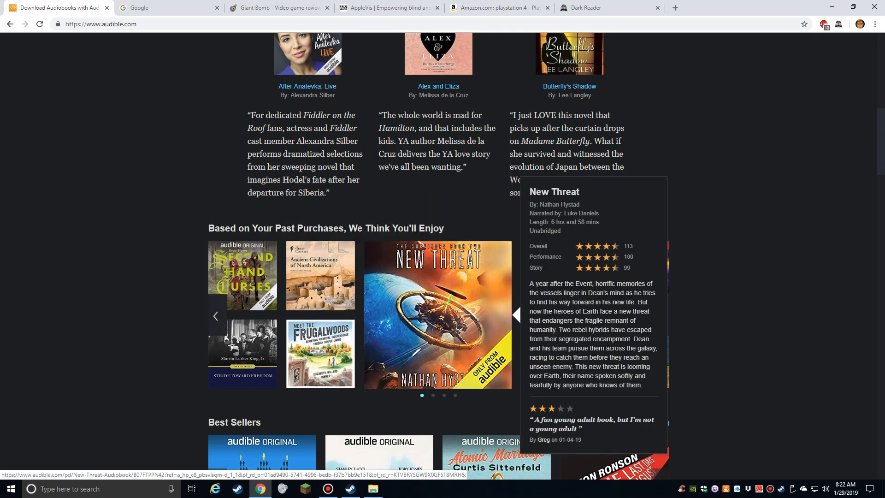
{"action": "mouse_move", "coordinate": [320, 277]}
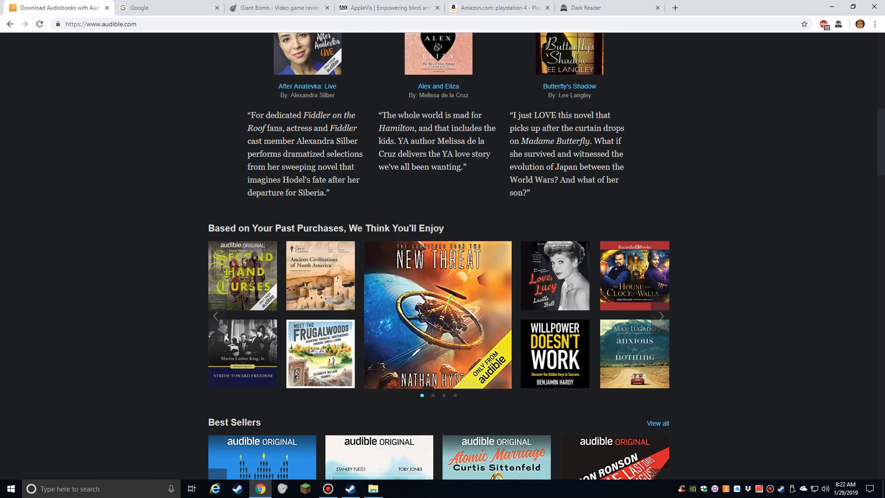
- Examine how the Audible homepage's header, rotating banners and Editors' Picks section look in dark mode
{"action": "scroll", "coordinate": [438, 256], "scroll_direction": "up", "scroll_amount": 5}
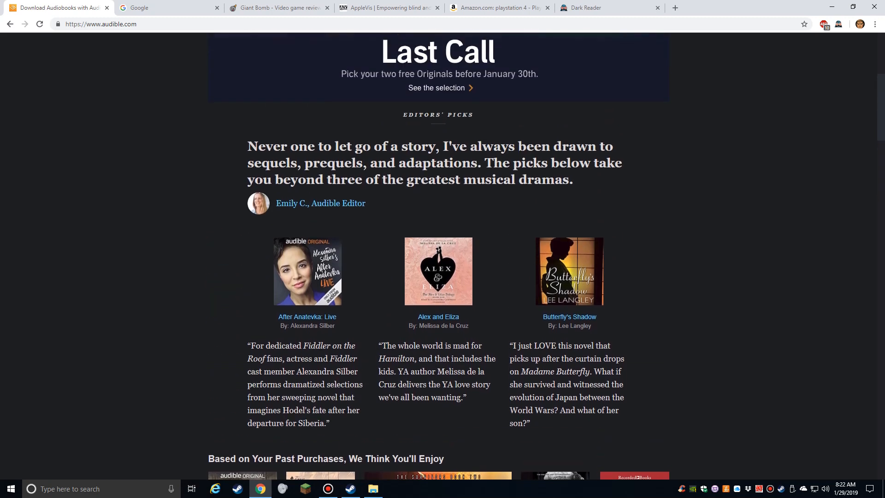
{"action": "scroll", "coordinate": [438, 256], "scroll_direction": "up", "scroll_amount": 5}
{"action": "scroll", "coordinate": [438, 257], "scroll_direction": "up", "scroll_amount": 1}
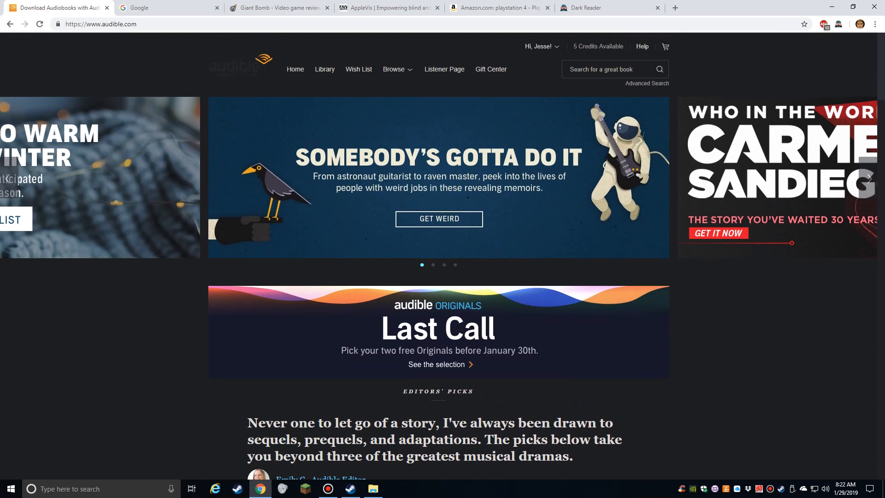
{"action": "scroll", "coordinate": [438, 256], "scroll_direction": "down", "scroll_amount": 1}
{"action": "scroll", "coordinate": [439, 256], "scroll_direction": "up", "scroll_amount": 1}
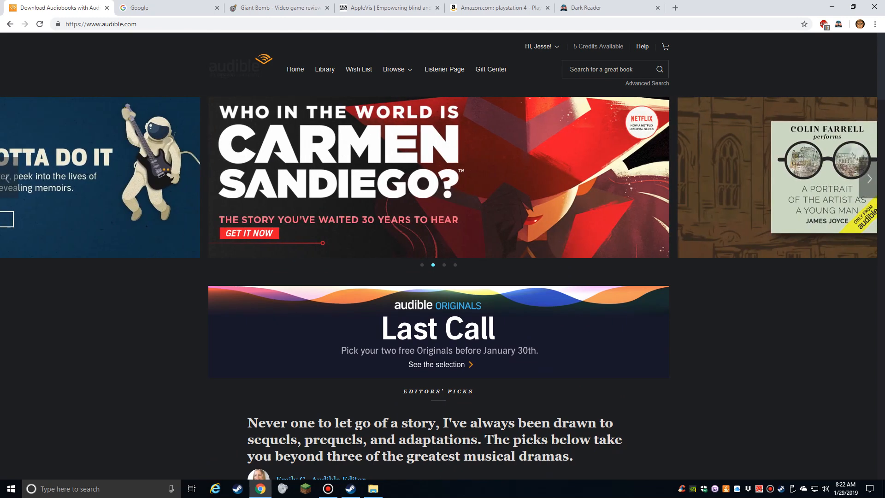
{"action": "scroll", "coordinate": [437, 257], "scroll_direction": "down", "scroll_amount": 2}
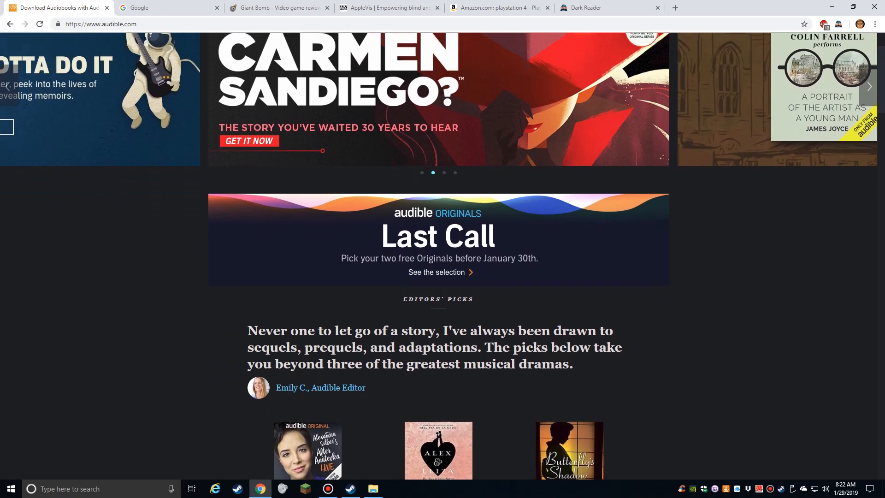
{"action": "scroll", "coordinate": [443, 256], "scroll_direction": "down", "scroll_amount": 4}
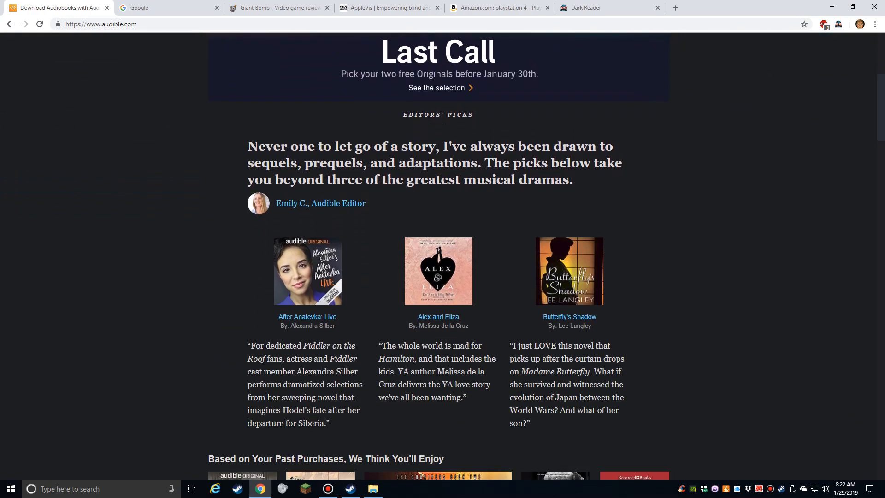
{"action": "scroll", "coordinate": [443, 255], "scroll_direction": "up", "scroll_amount": 5}
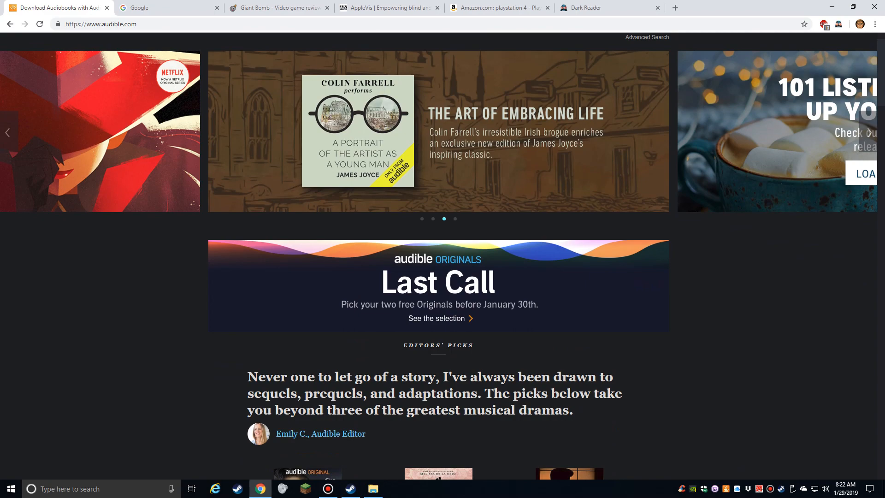
{"action": "scroll", "coordinate": [443, 256], "scroll_direction": "up", "scroll_amount": 1}
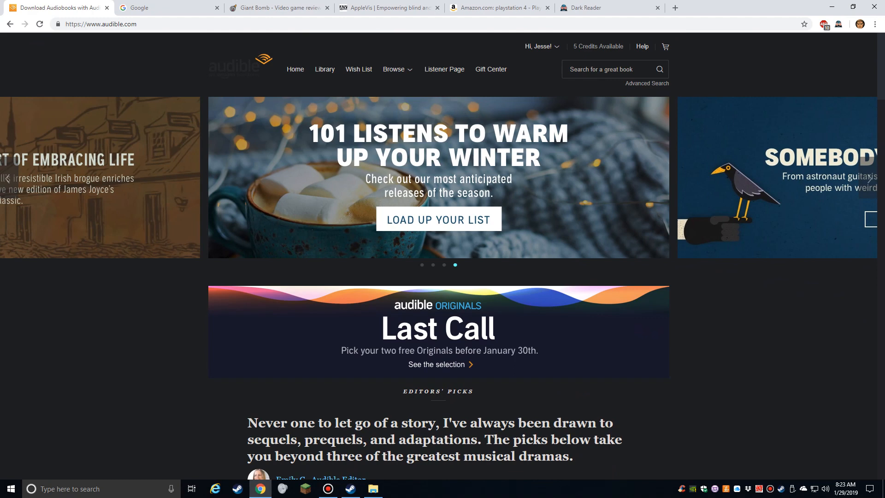
- Toggle Dark Reader off and back on at the Audible homepage, and review the banners and Editors' Picks
{"action": "key", "text": "alt+shift+d"}
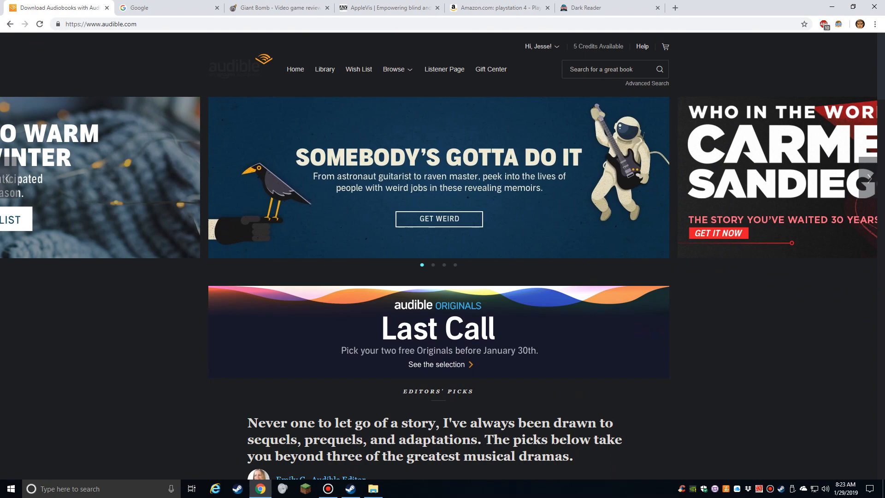
{"action": "scroll", "coordinate": [439, 258], "scroll_direction": "down", "scroll_amount": 7}
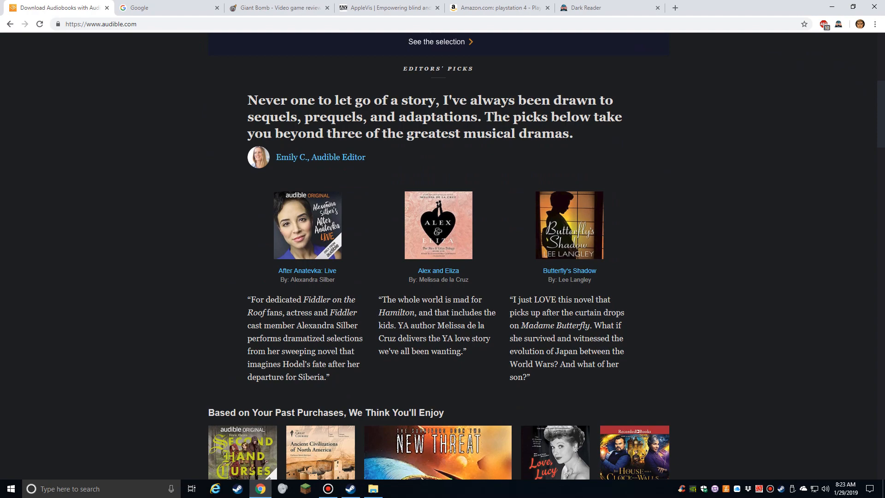
{"action": "scroll", "coordinate": [442, 256], "scroll_direction": "up", "scroll_amount": 7}
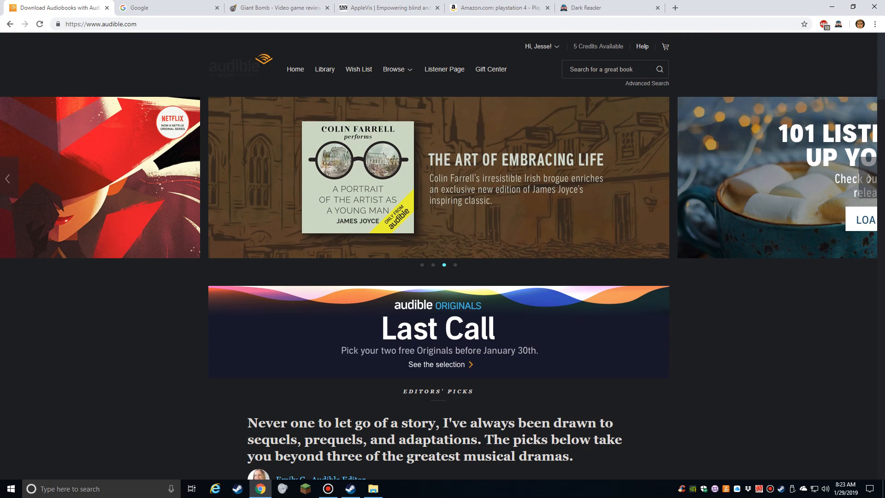
{"action": "scroll", "coordinate": [443, 255], "scroll_direction": "down", "scroll_amount": 3}
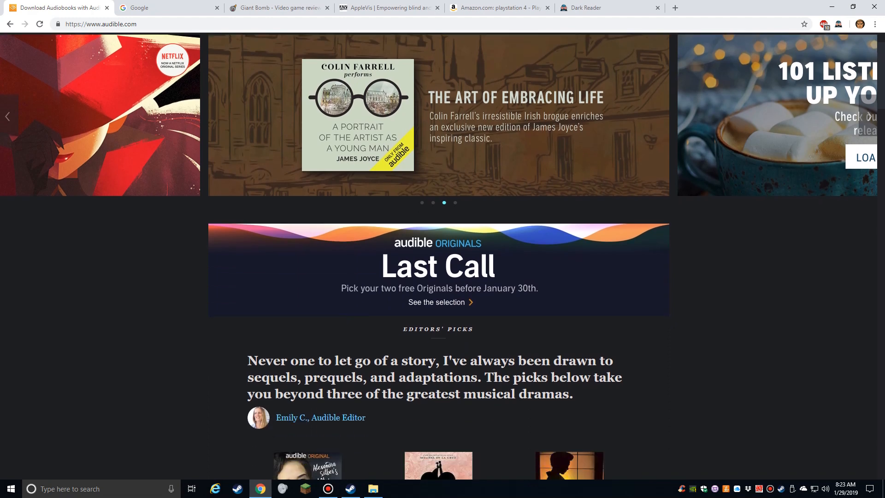
{"action": "scroll", "coordinate": [443, 256], "scroll_direction": "up", "scroll_amount": 3}
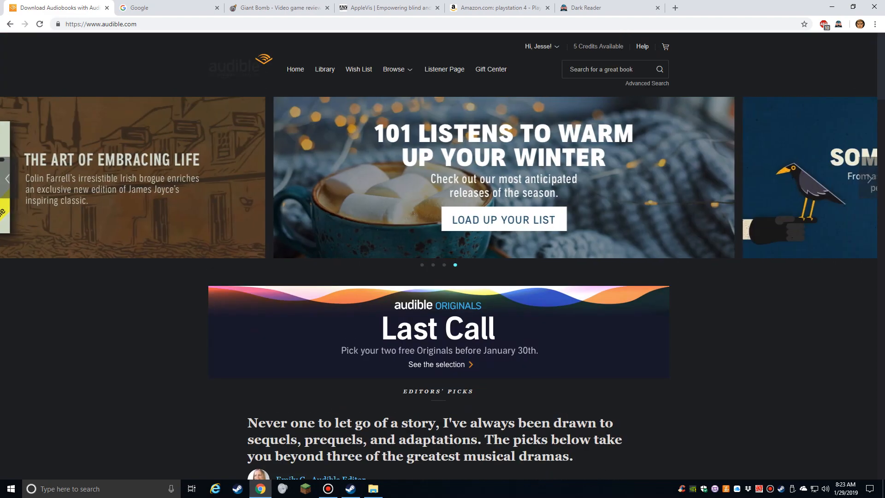
{"action": "scroll", "coordinate": [443, 256], "scroll_direction": "down", "scroll_amount": 3}
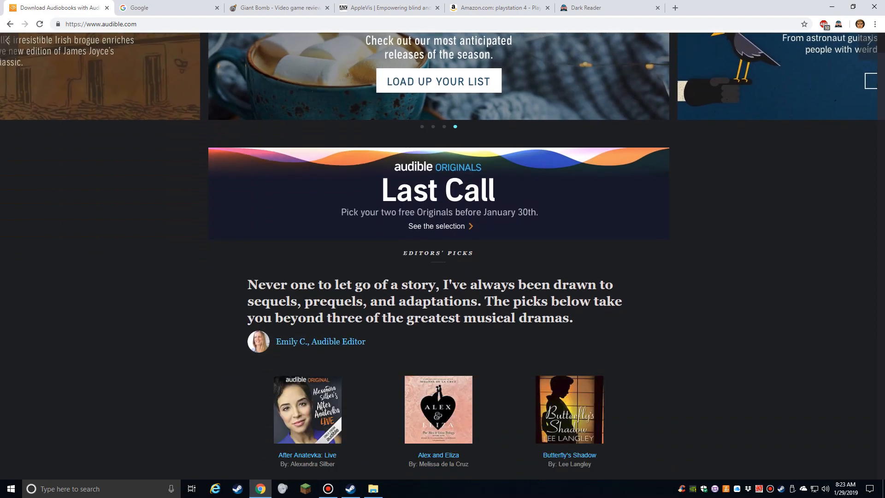
{"action": "scroll", "coordinate": [443, 256], "scroll_direction": "up", "scroll_amount": 3}
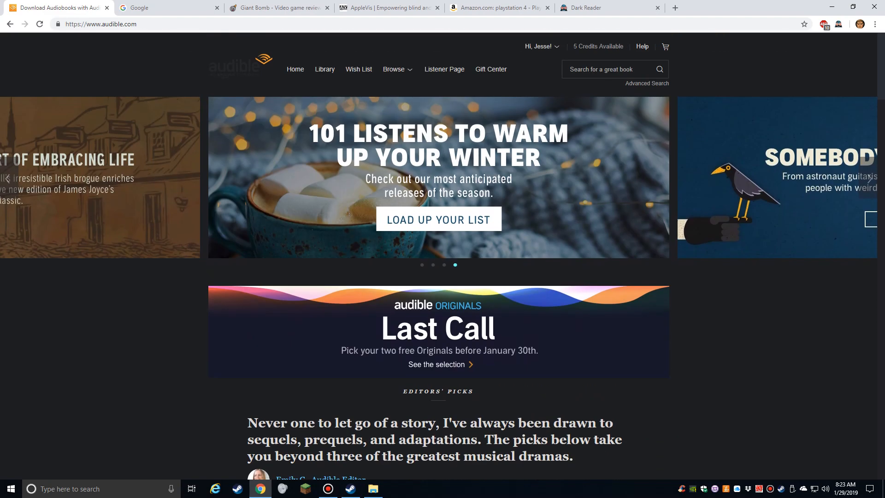
- Switch to the Google page and toggle Dark Reader off and on twice to compare its light and dark appearance
{"action": "key", "text": "ctrl+Tab"}
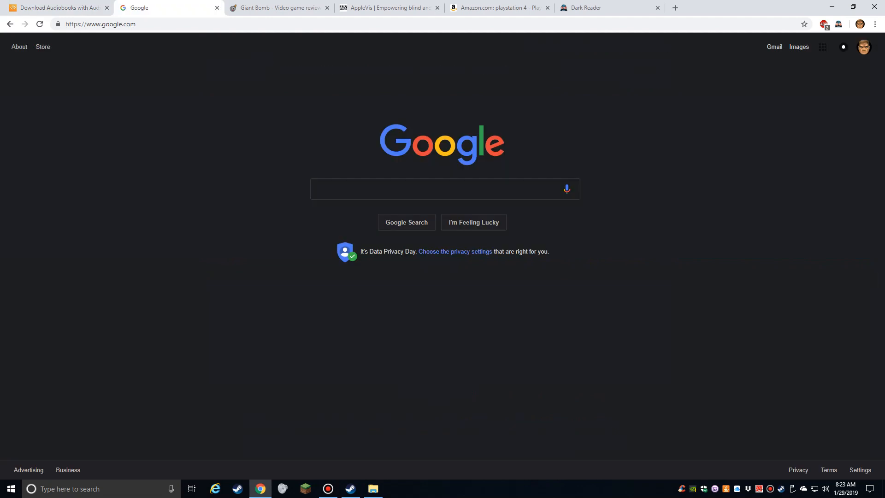
{"action": "key", "text": "alt+shift+d"}
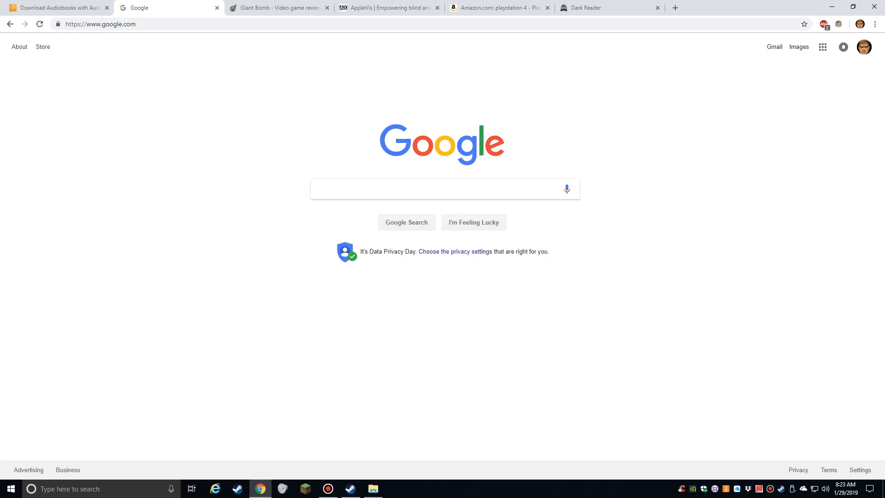
{"action": "key", "text": "alt+shift+d"}
{"action": "key", "text": "alt+shift+d"}
{"action": "key", "text": "alt+shift+d"}
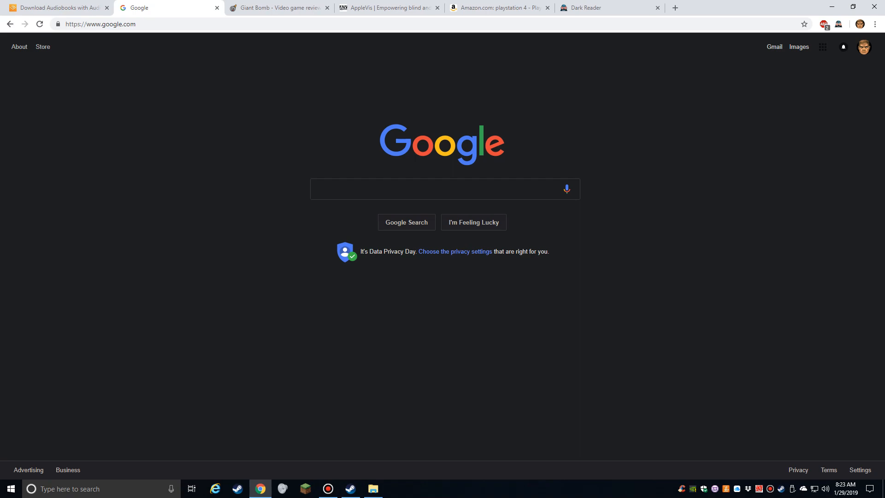
- Switch to the Giant Bomb page and examine how its Latest and Continue Watching sections look in dark mode
{"action": "key", "text": "ctrl+shift+Tab"}
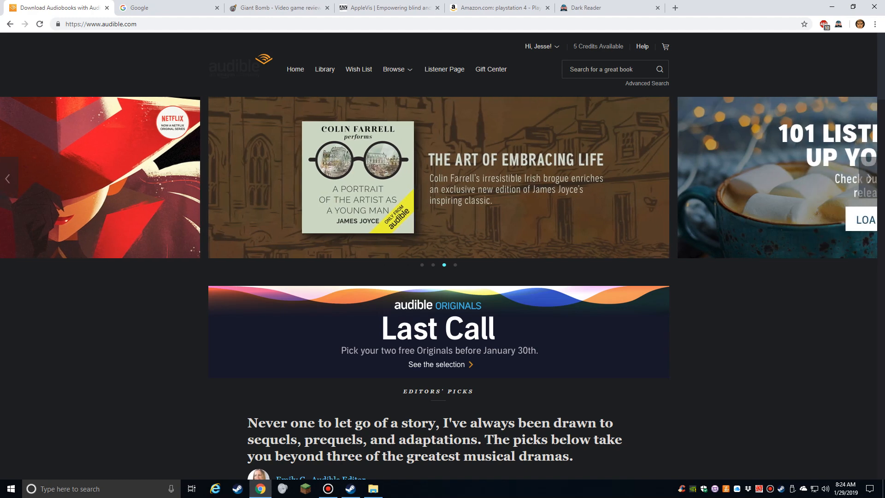
{"action": "key", "text": "ctrl+Tab"}
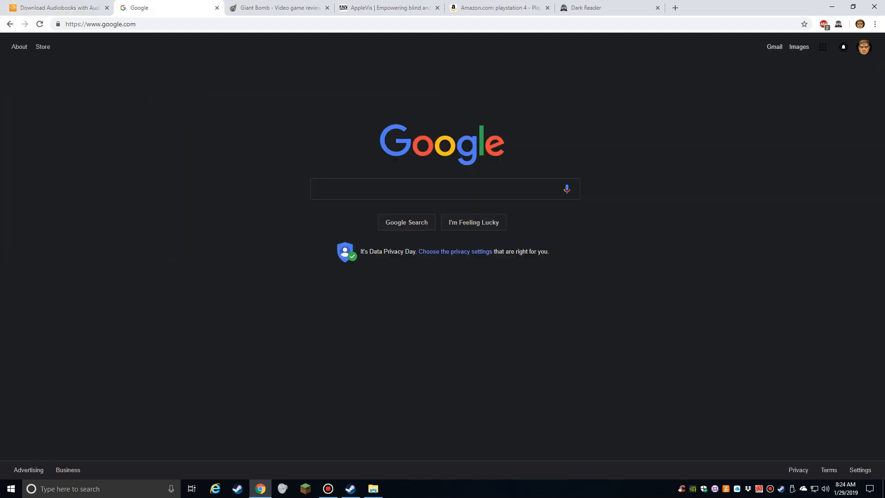
{"action": "key", "text": "ctrl+Tab"}
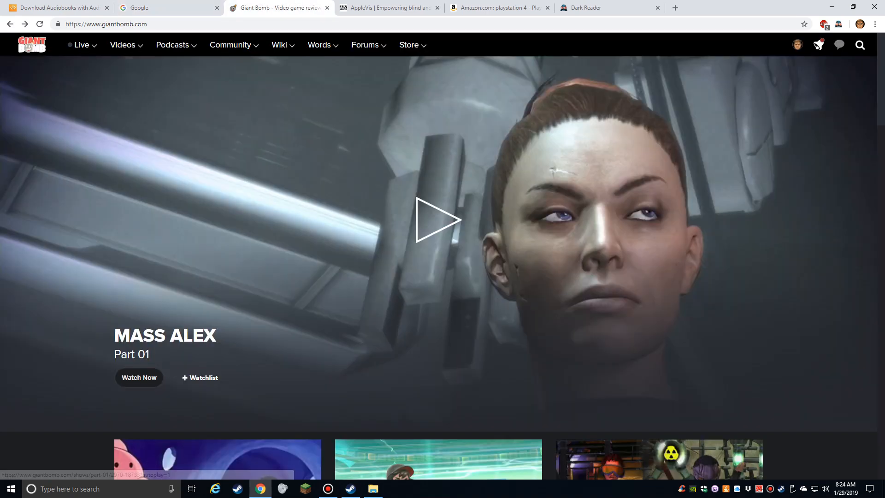
{"action": "scroll", "coordinate": [443, 268], "scroll_direction": "down", "scroll_amount": 15}
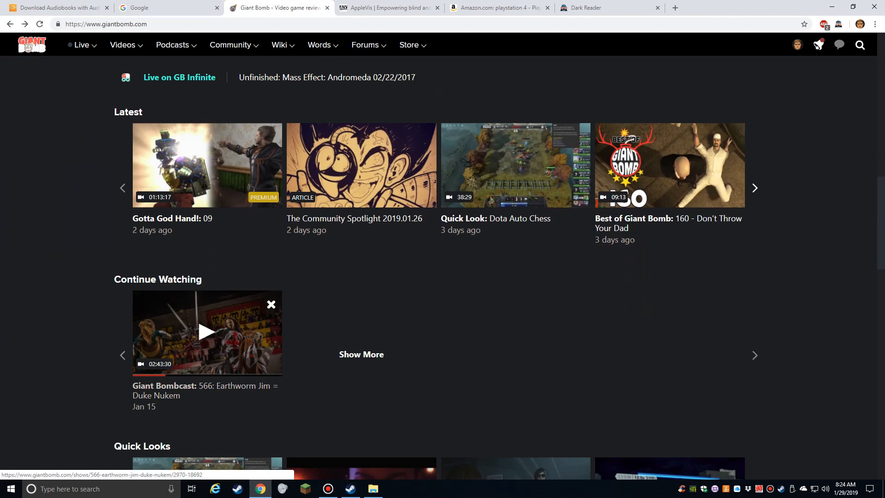
{"action": "scroll", "coordinate": [212, 319], "scroll_direction": "up", "scroll_amount": 10}
{"action": "scroll", "coordinate": [212, 319], "scroll_direction": "down", "scroll_amount": 9}
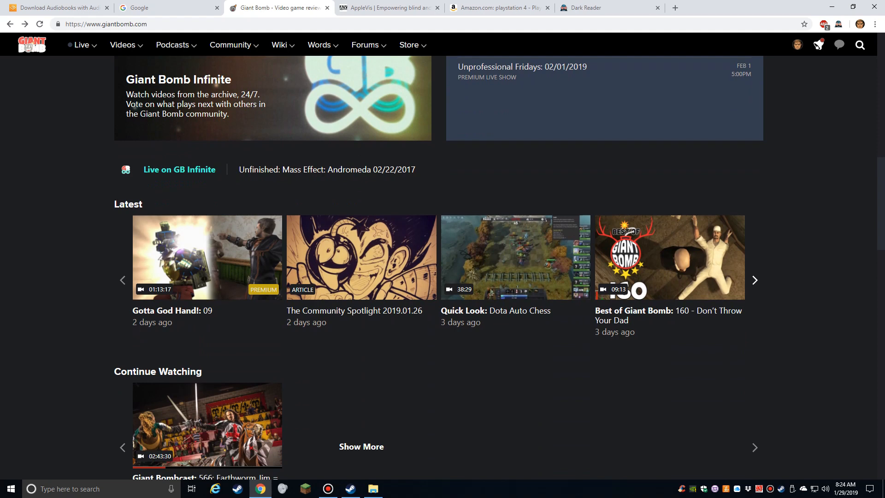
- Toggle Dark Reader off and on twice at Giant Bomb's Latest and Continue Watching sections to compare both appearances
{"action": "key", "text": "alt+shift+d"}
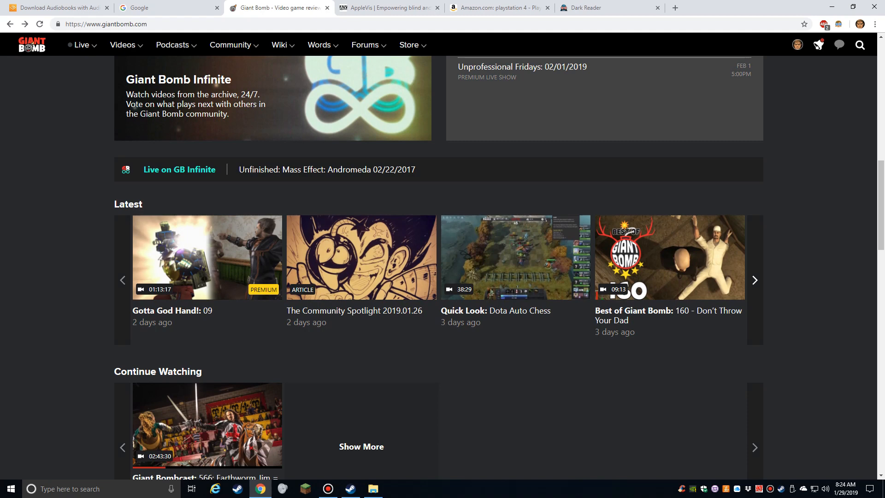
{"action": "key", "text": "alt+shift+d"}
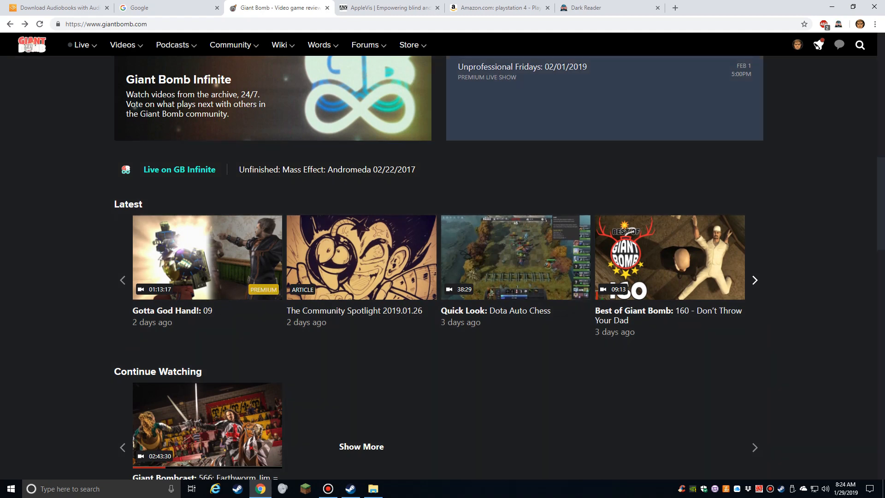
{"action": "key", "text": "alt+shift+d"}
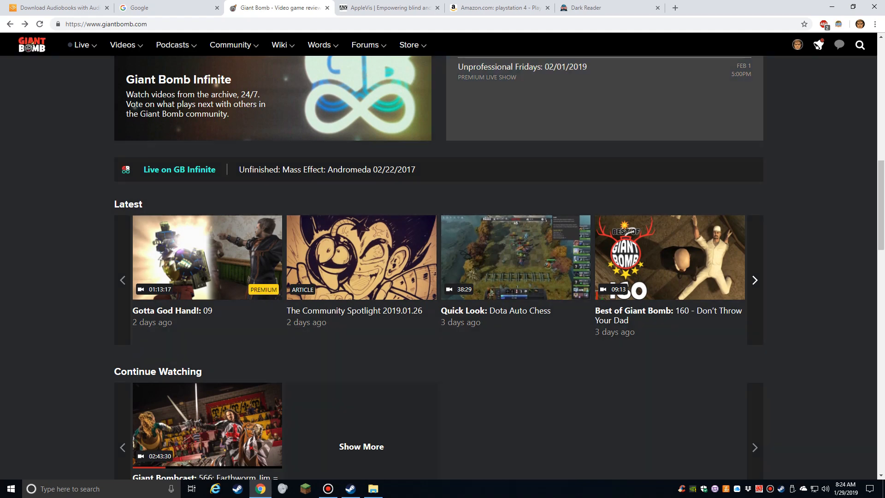
{"action": "scroll", "coordinate": [208, 286], "scroll_direction": "down", "scroll_amount": 3}
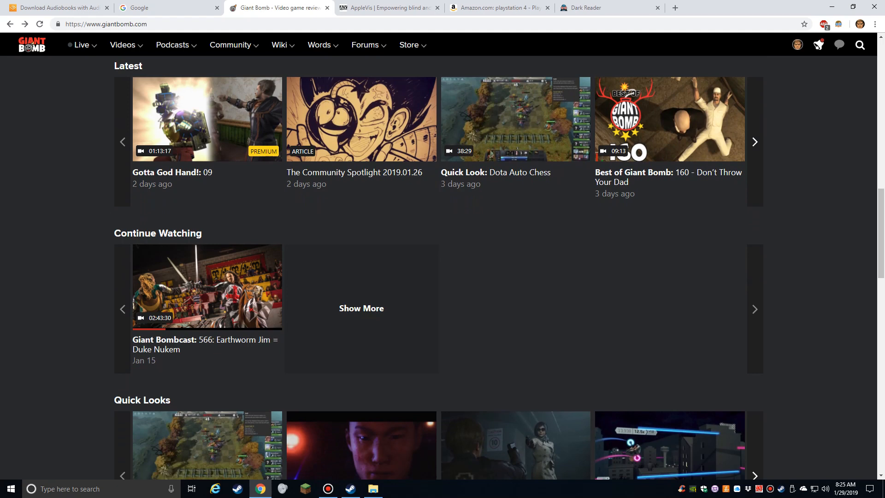
{"action": "key", "text": "alt+shift+d"}
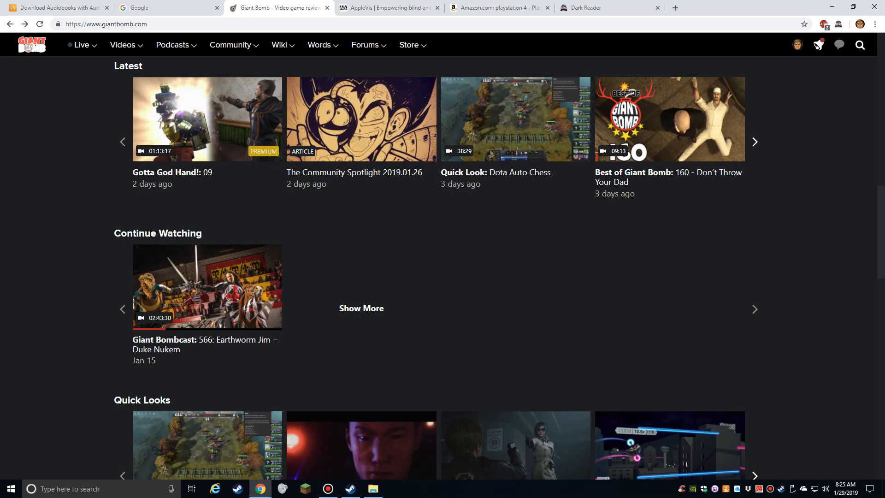
- Examine Giant Bomb's Quick Looks, Latest Premium, Latest from the Community and Staff Tweets sections in dark mode
{"action": "scroll", "coordinate": [515, 280], "scroll_direction": "down", "scroll_amount": 10}
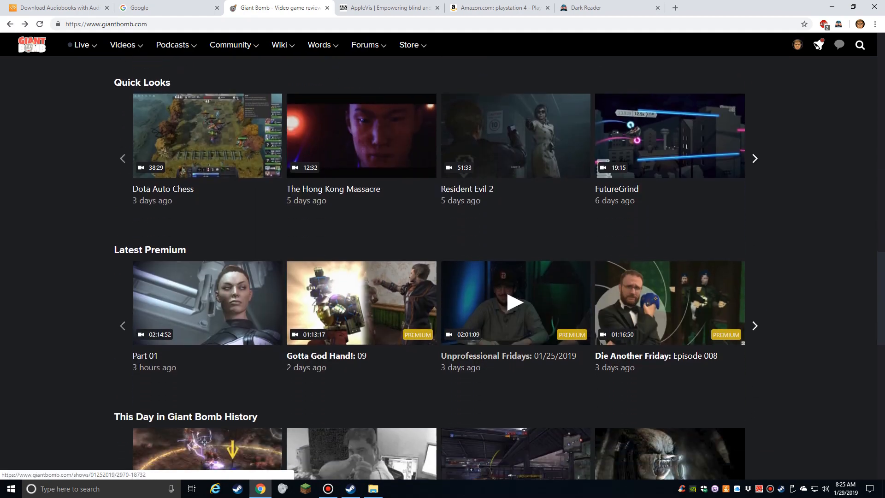
{"action": "scroll", "coordinate": [516, 280], "scroll_direction": "down", "scroll_amount": 10}
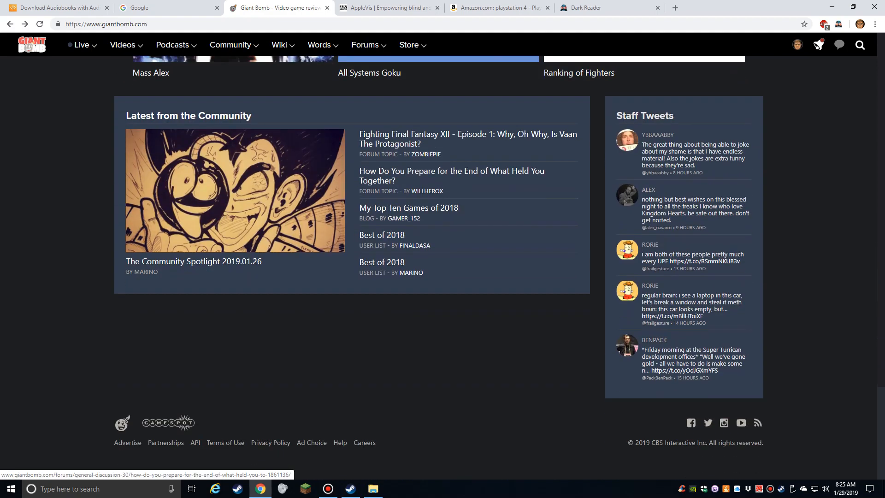
{"action": "scroll", "coordinate": [439, 257], "scroll_direction": "up", "scroll_amount": 2}
{"action": "scroll", "coordinate": [439, 267], "scroll_direction": "down", "scroll_amount": 1}
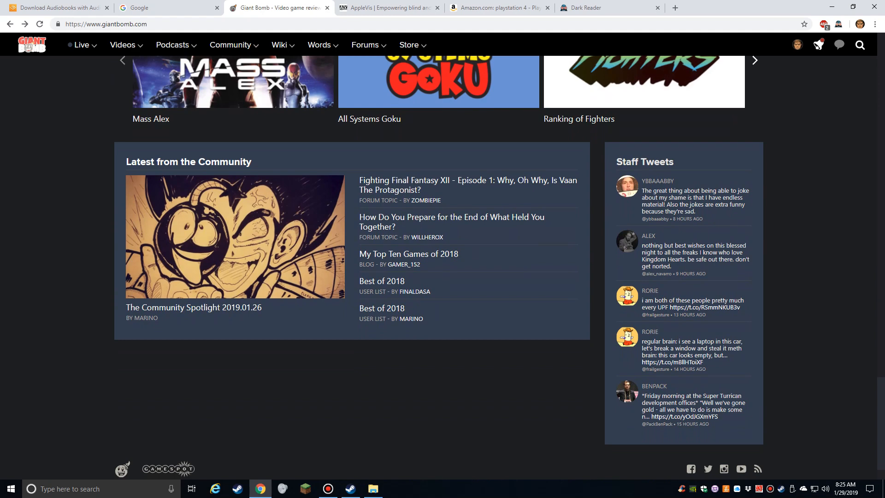
{"action": "scroll", "coordinate": [439, 267], "scroll_direction": "down", "scroll_amount": 1}
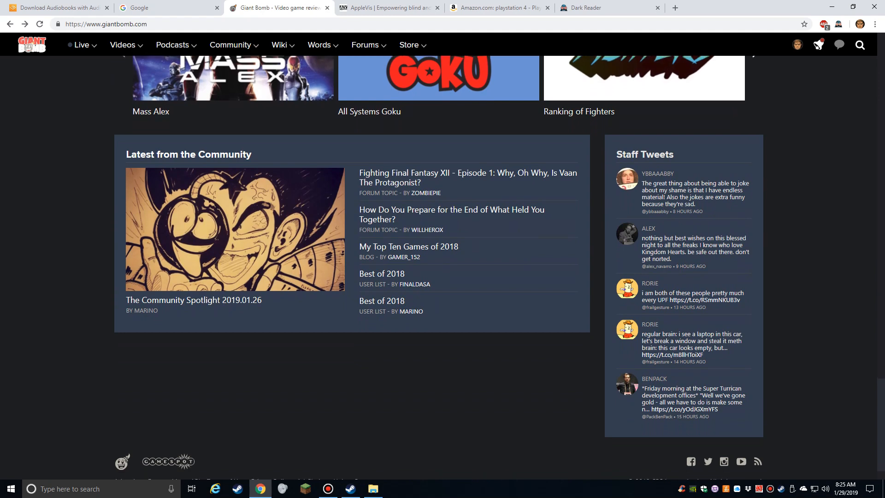
{"action": "scroll", "coordinate": [439, 268], "scroll_direction": "up", "scroll_amount": 4}
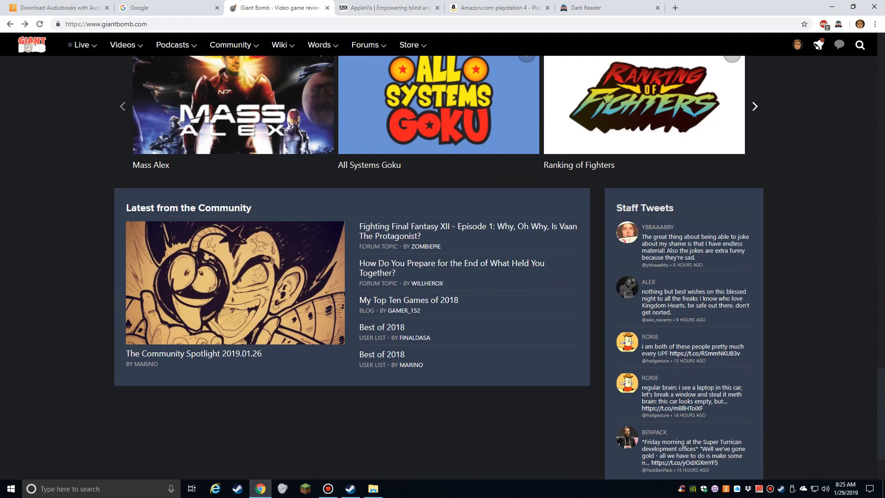
{"action": "scroll", "coordinate": [438, 268], "scroll_direction": "down", "scroll_amount": 5}
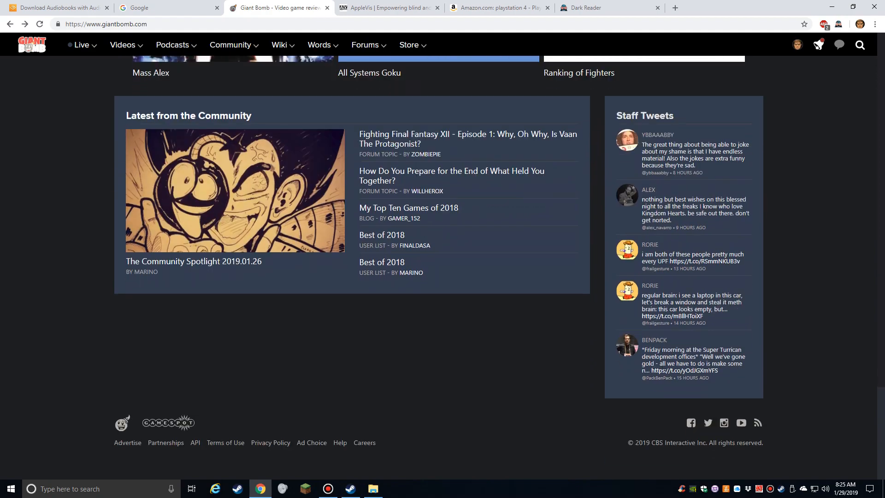
- Return to the start of the Giant Bomb page and review the Mass Alex banner and featured videos
{"action": "scroll", "coordinate": [437, 268], "scroll_direction": "up", "scroll_amount": 20}
{"action": "scroll", "coordinate": [438, 267], "scroll_direction": "up", "scroll_amount": 10}
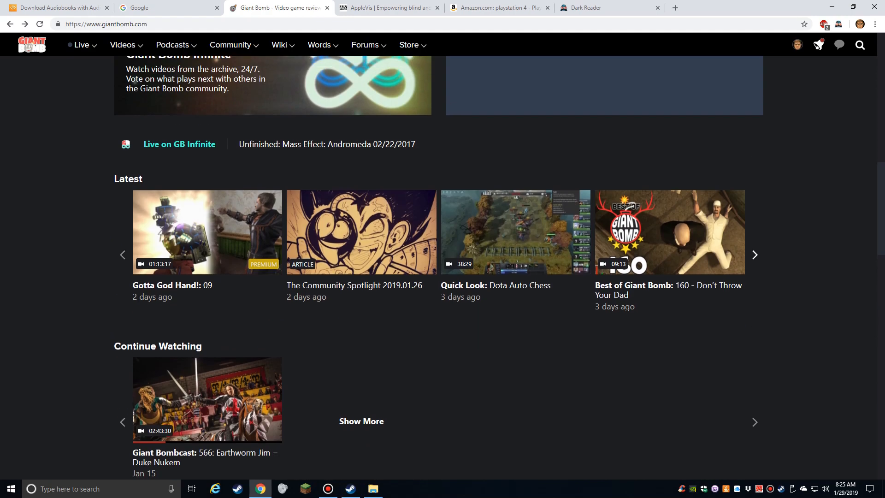
{"action": "scroll", "coordinate": [438, 268], "scroll_direction": "down", "scroll_amount": 5}
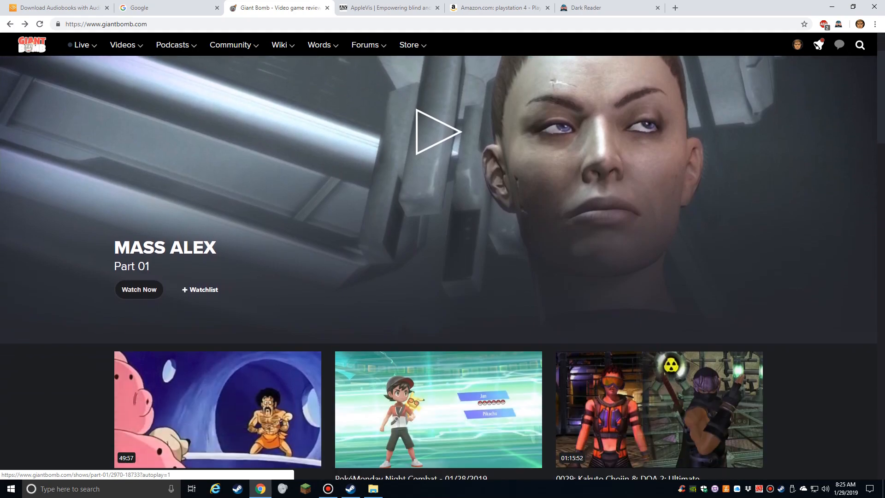
{"action": "scroll", "coordinate": [438, 268], "scroll_direction": "up", "scroll_amount": 5}
{"action": "scroll", "coordinate": [438, 268], "scroll_direction": "down", "scroll_amount": 1}
{"action": "scroll", "coordinate": [437, 268], "scroll_direction": "down", "scroll_amount": 3}
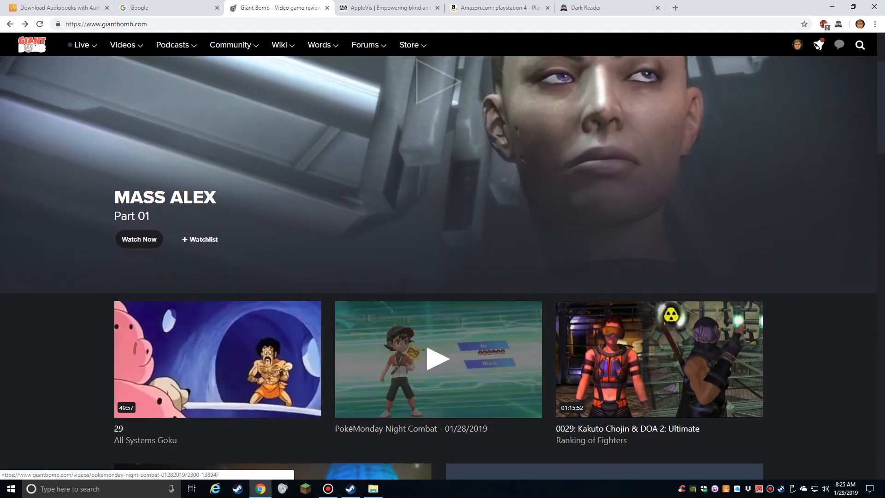
{"action": "scroll", "coordinate": [438, 268], "scroll_direction": "up", "scroll_amount": 3}
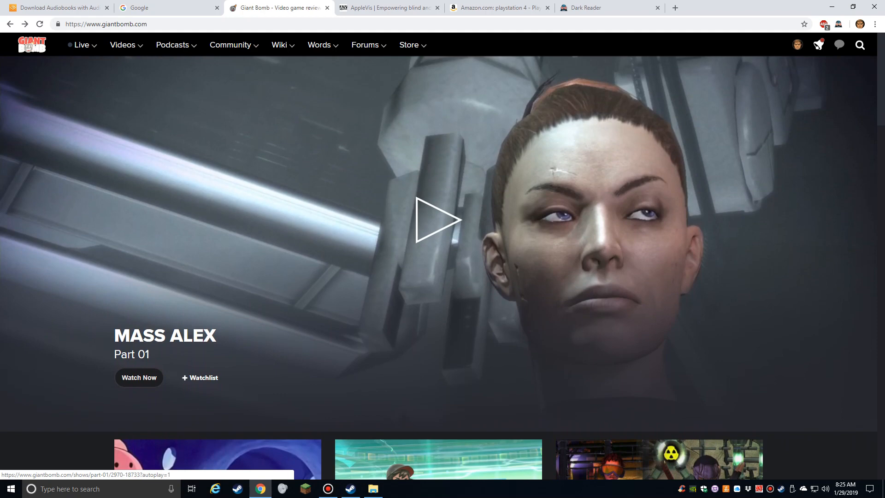
- Switch to the AppleVis page and toggle Dark Reader off and back on to compare its appearance
{"action": "key", "text": "ctrl+Tab"}
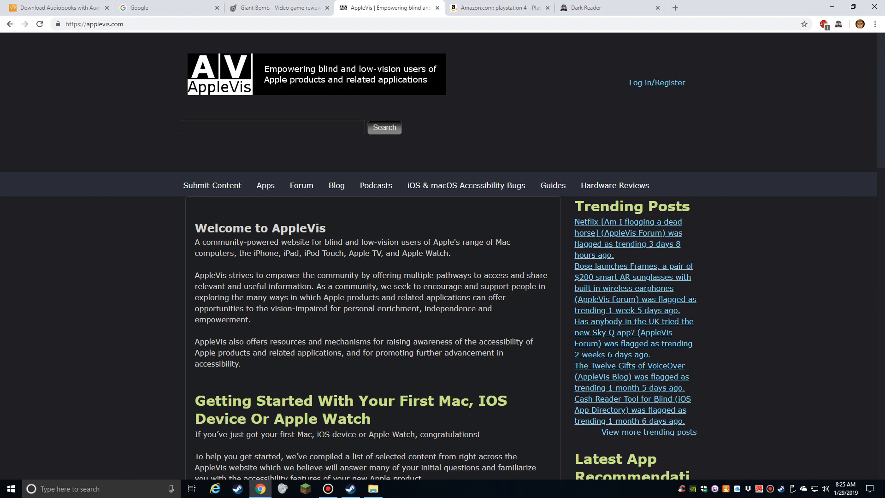
{"action": "key", "text": "alt+shift+d"}
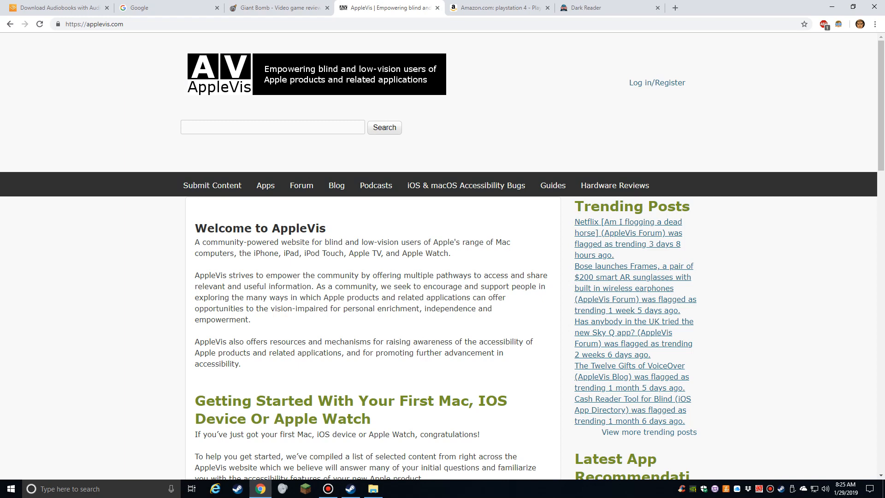
{"action": "key", "text": "alt+shift+d"}
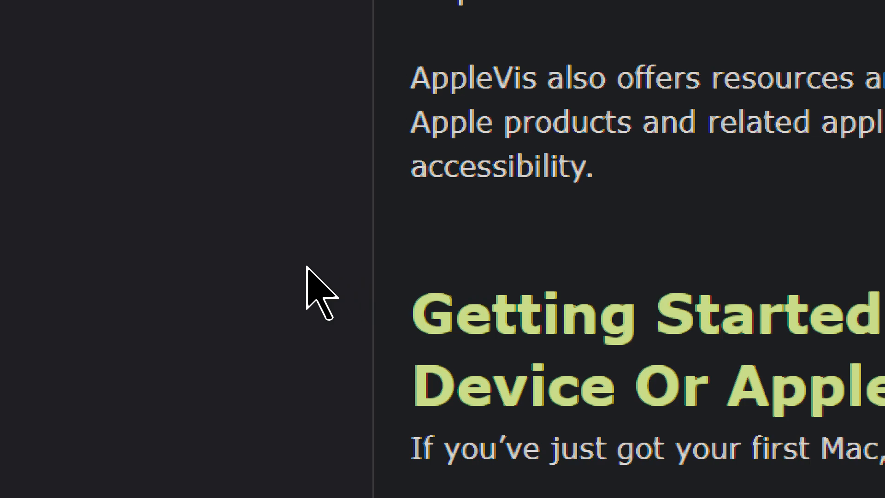
- Examine the AppleVis welcome text and the Getting Started heading up close in dark mode
{"action": "scroll", "coordinate": [379, 231], "scroll_direction": "down", "scroll_amount": 1}
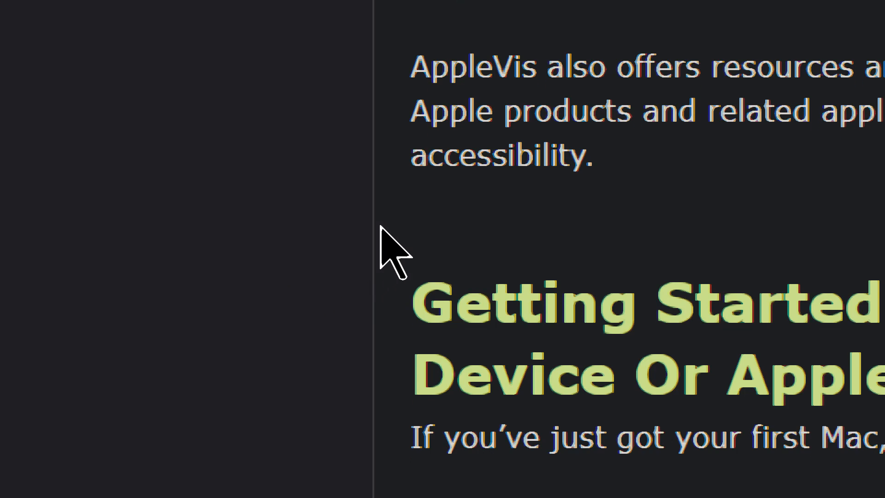
{"action": "scroll", "coordinate": [385, 228], "scroll_direction": "down", "scroll_amount": 5}
{"action": "scroll", "coordinate": [786, 298], "scroll_direction": "up", "scroll_amount": 5}
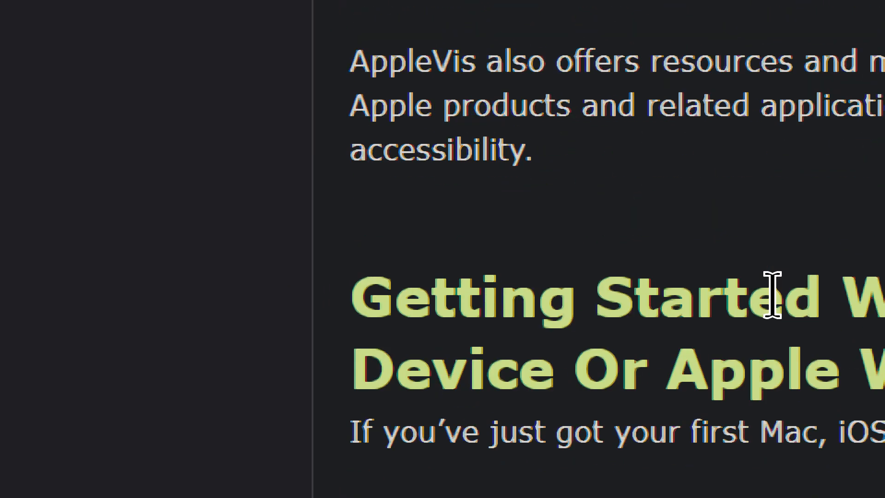
{"action": "scroll", "coordinate": [773, 295], "scroll_direction": "up", "scroll_amount": 5}
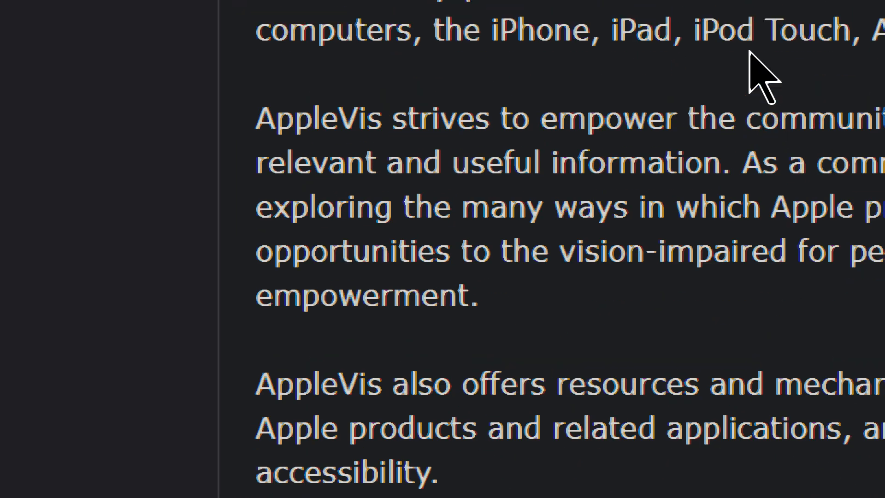
{"action": "scroll", "coordinate": [748, 50], "scroll_direction": "up", "scroll_amount": 3}
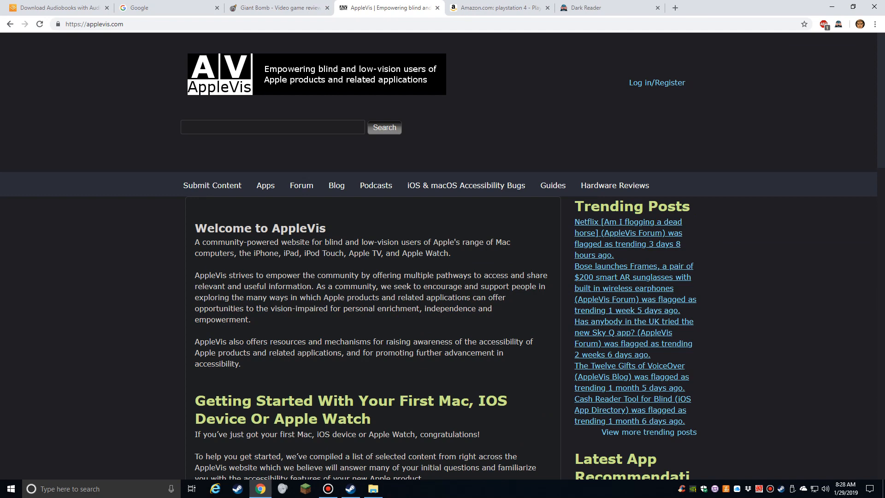
- Switch to the Amazon results for playstation 4 and toggle Dark Reader off and back on
{"action": "key", "text": "ctrl+Tab"}
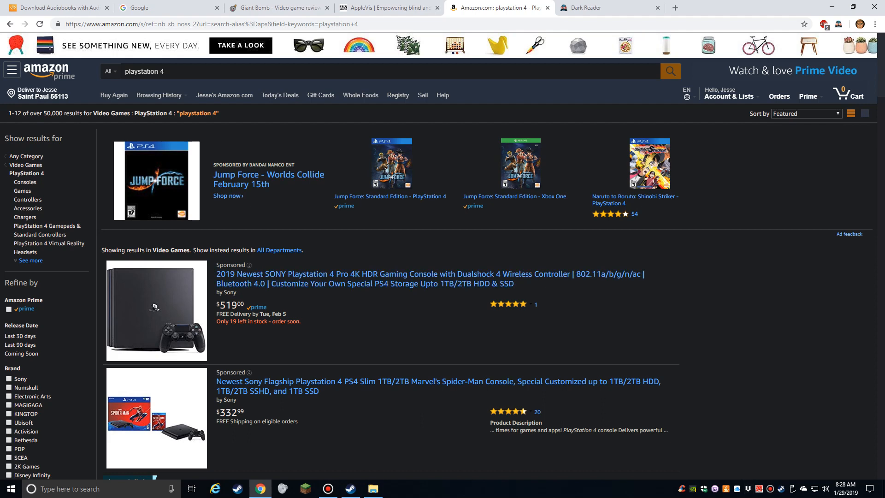
{"action": "key", "text": "alt+shift+d"}
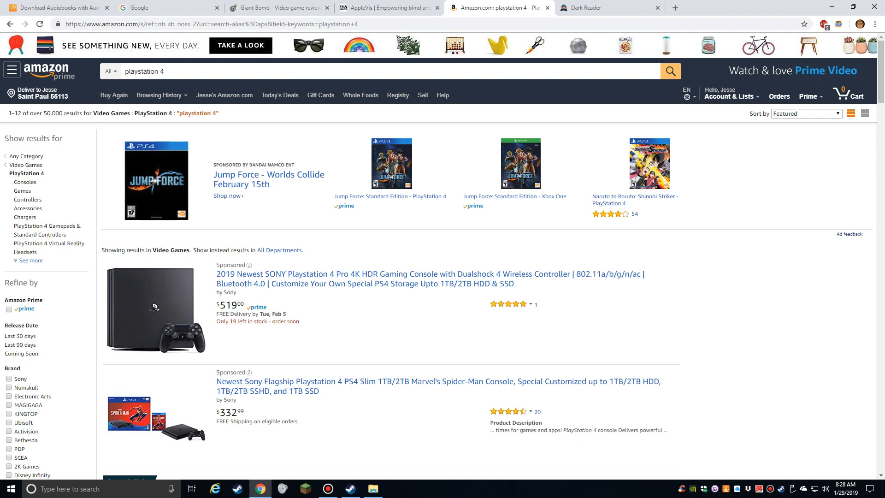
{"action": "key", "text": "alt+shift+d"}
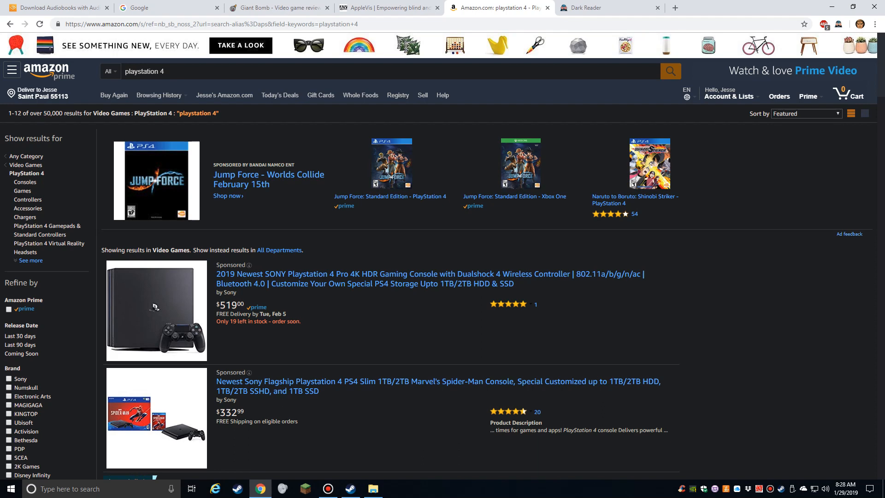
- Examine how the product images, titles, prices and filters in the Amazon PlayStation 4 results look in dark mode
{"action": "scroll", "coordinate": [442, 256], "scroll_direction": "down", "scroll_amount": 8}
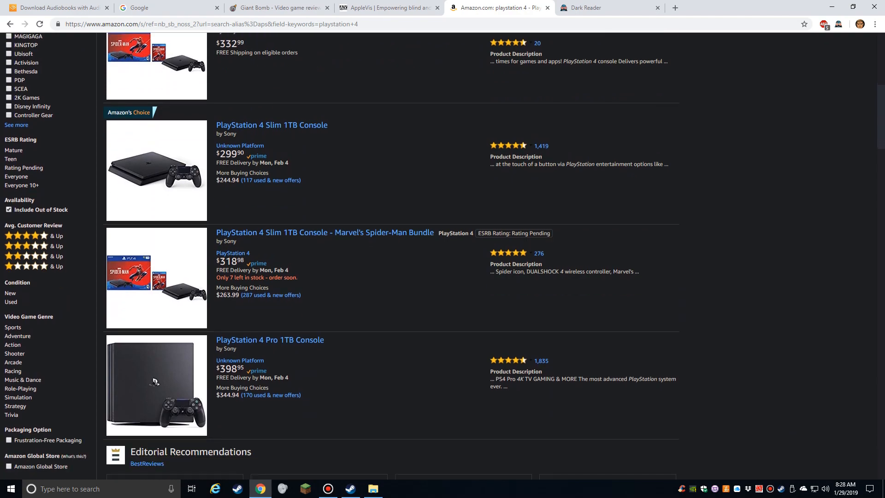
{"action": "scroll", "coordinate": [443, 256], "scroll_direction": "up", "scroll_amount": 8}
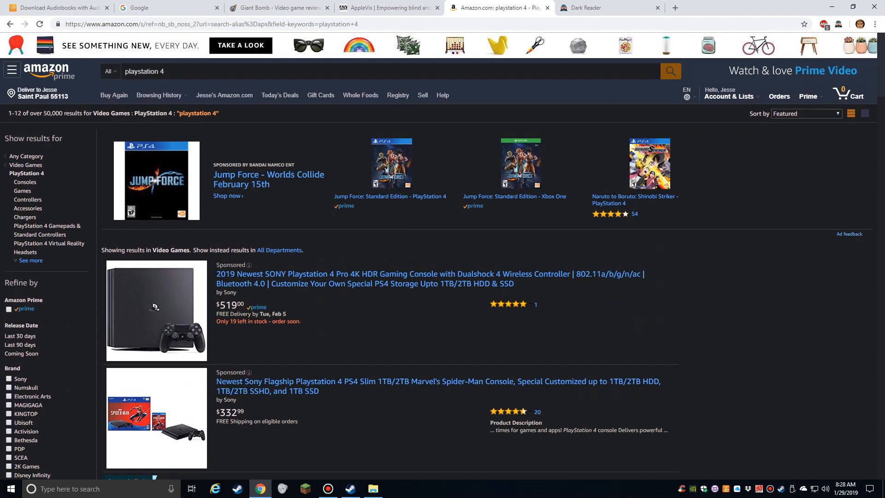
{"action": "scroll", "coordinate": [443, 256], "scroll_direction": "down", "scroll_amount": 2}
{"action": "scroll", "coordinate": [443, 256], "scroll_direction": "up", "scroll_amount": 2}
{"action": "scroll", "coordinate": [442, 256], "scroll_direction": "down", "scroll_amount": 1}
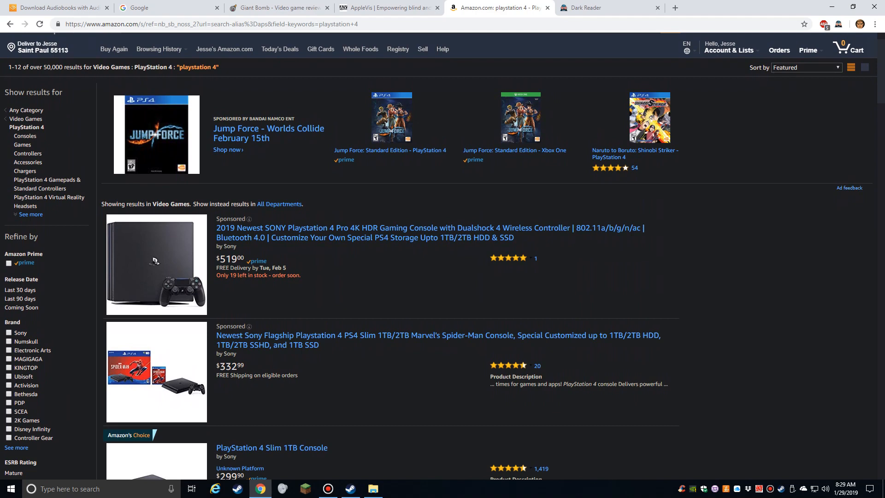
{"action": "scroll", "coordinate": [519, 72], "scroll_direction": "down", "scroll_amount": 6}
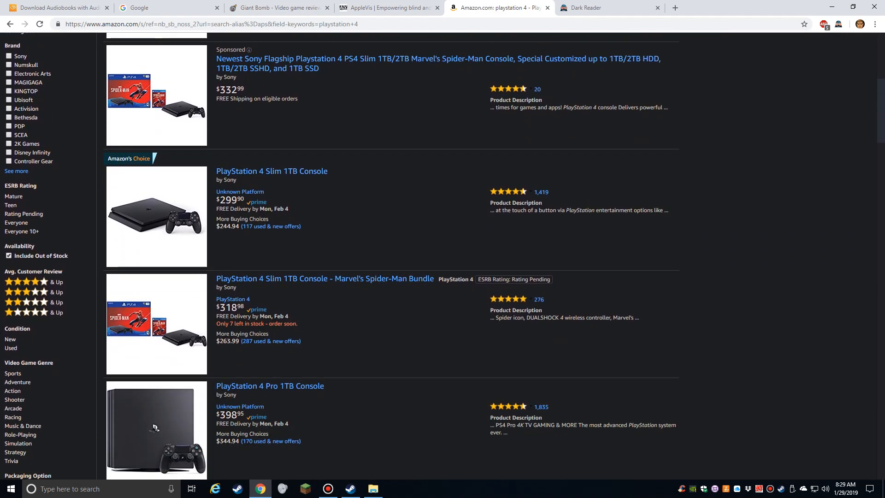
{"action": "scroll", "coordinate": [443, 256], "scroll_direction": "up", "scroll_amount": 7}
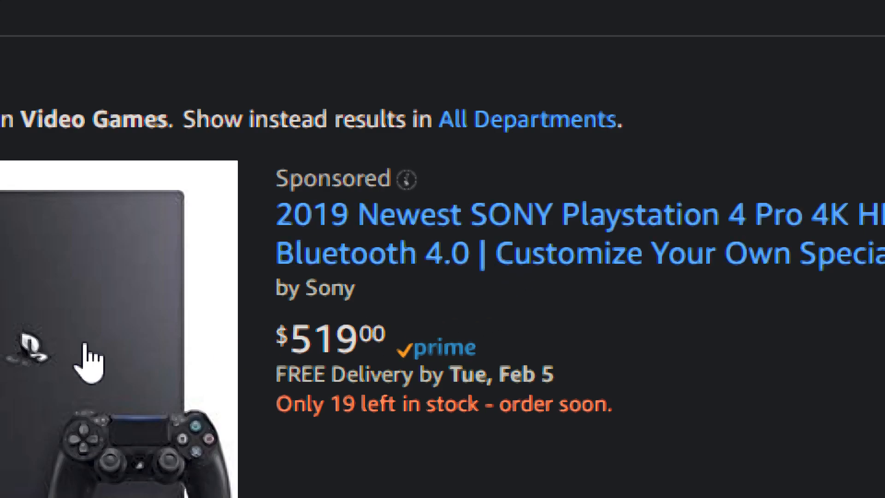
{"action": "scroll", "coordinate": [599, 364], "scroll_direction": "down", "scroll_amount": 10}
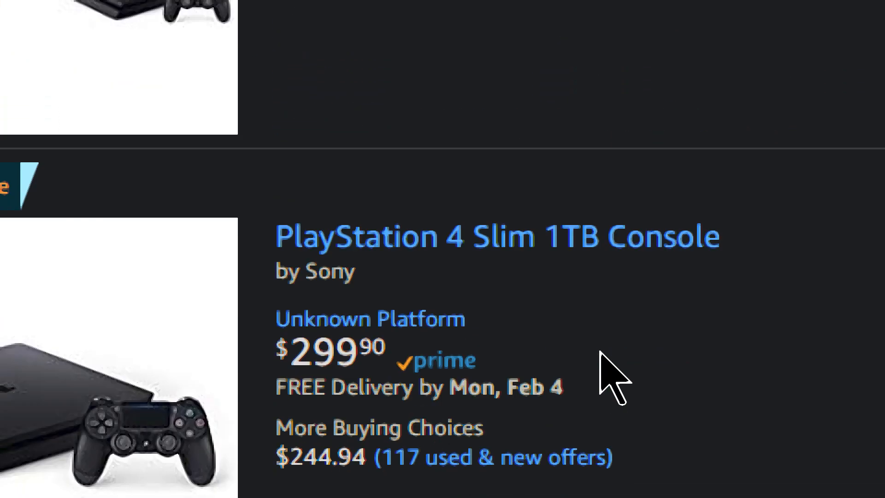
{"action": "scroll", "coordinate": [600, 352], "scroll_direction": "up", "scroll_amount": 3}
{"action": "scroll", "coordinate": [604, 353], "scroll_direction": "up", "scroll_amount": 7}
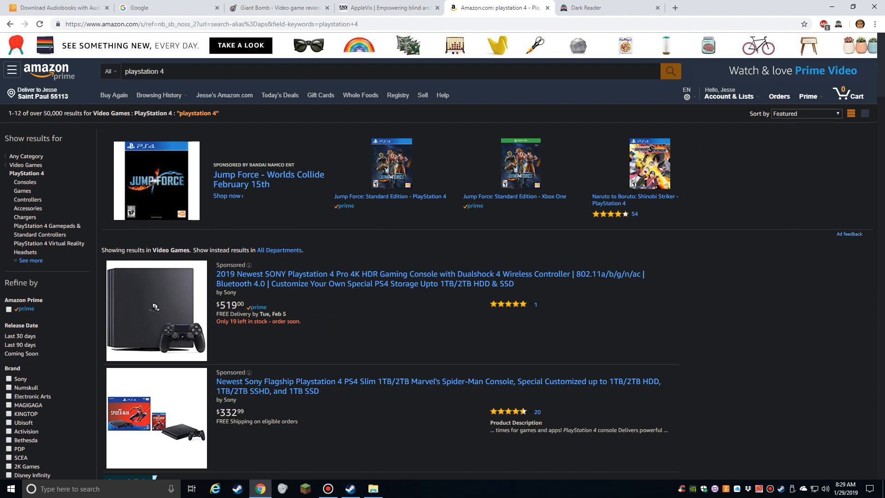
- View the Dark Reader website, and open the Dark Reader extension settings on the Audible page
{"action": "key", "text": "ctrl+Tab"}
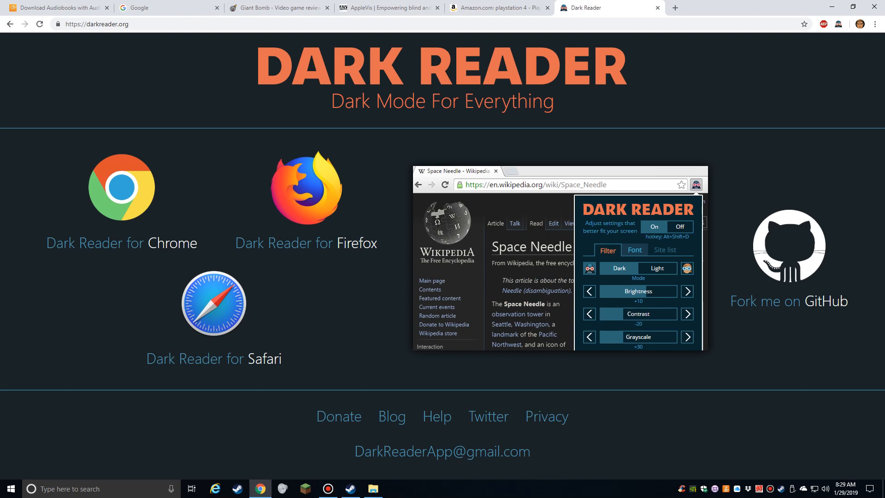
{"action": "key", "text": "ctrl+Tab"}
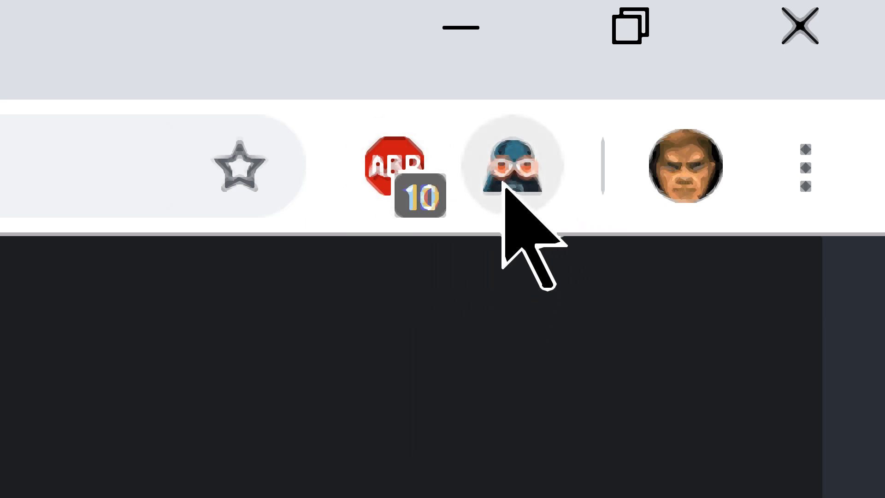
{"action": "left_click", "coordinate": [524, 162]}
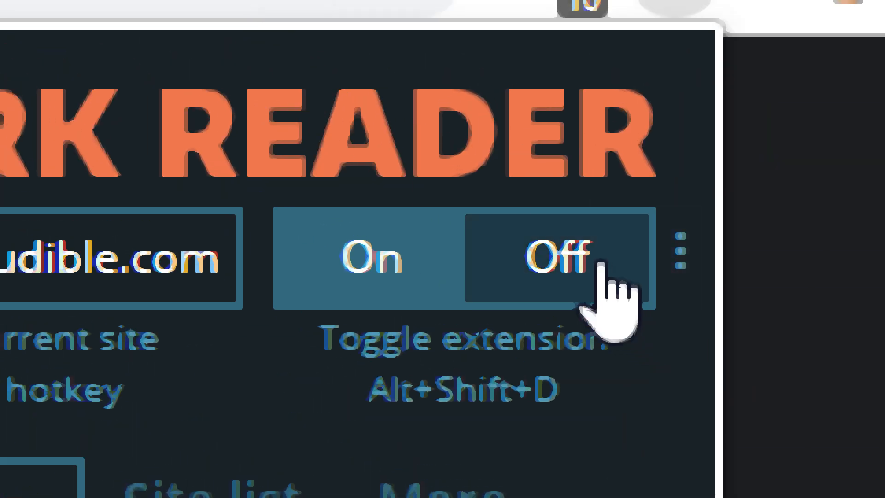
- Turn the Dark Reader extension off, close its settings and reload the Audible home page
{"action": "left_click", "coordinate": [602, 268]}
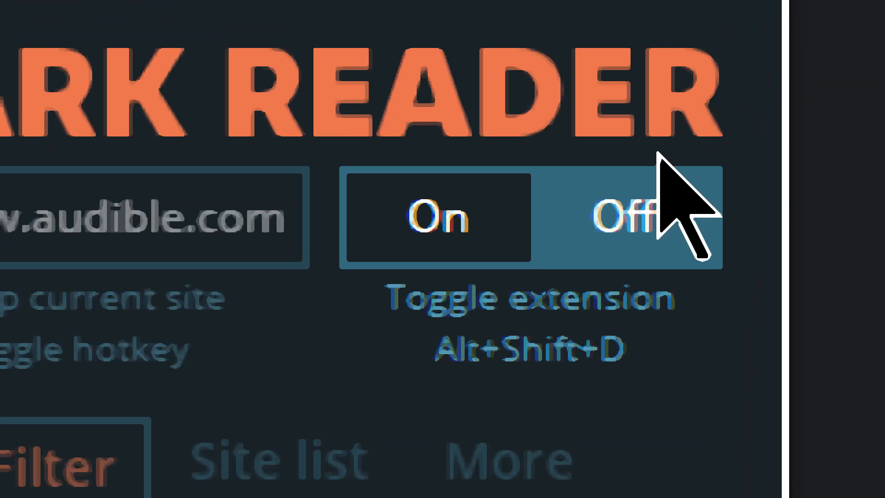
{"action": "left_click", "coordinate": [728, 91]}
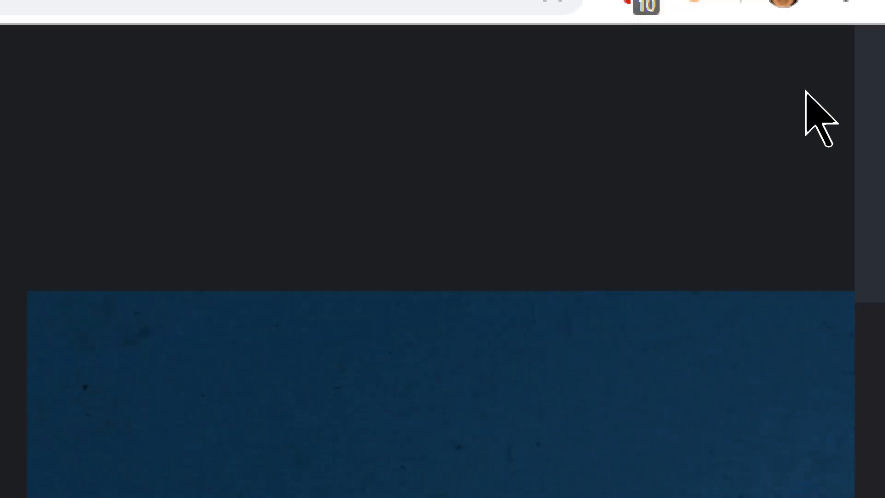
{"action": "key", "text": "F5"}
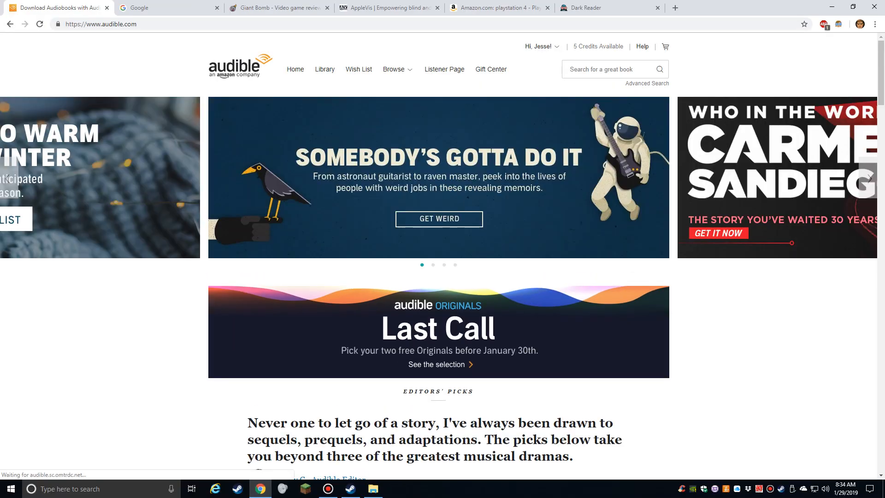
- Look through the Audible editors' picks without dark mode, and toggle Dark Reader to compare the dark and light versions of the home page
{"action": "scroll", "coordinate": [442, 256], "scroll_direction": "down", "scroll_amount": 10}
{"action": "scroll", "coordinate": [443, 256], "scroll_direction": "up", "scroll_amount": 4}
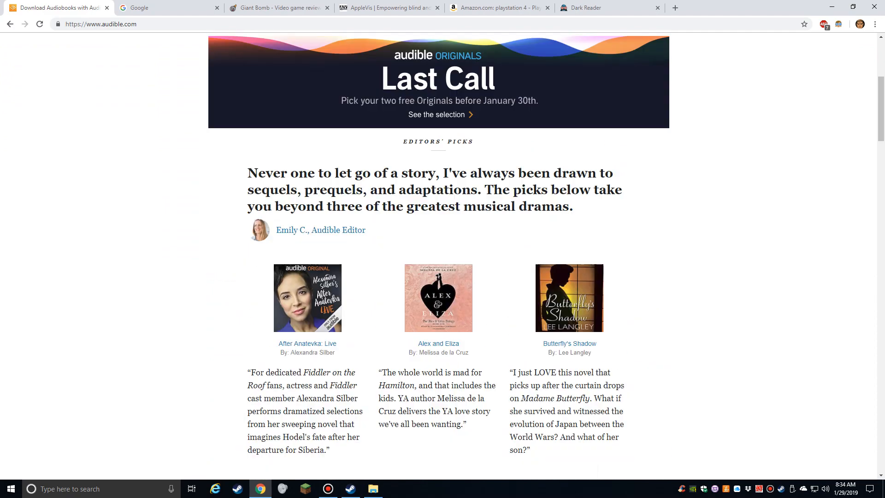
{"action": "scroll", "coordinate": [443, 255], "scroll_direction": "up", "scroll_amount": 5}
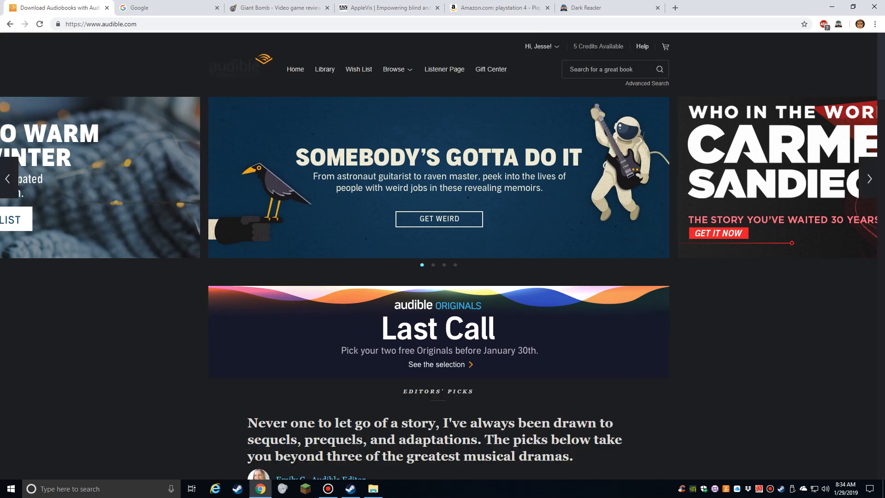
{"action": "key", "text": "alt+shift+d"}
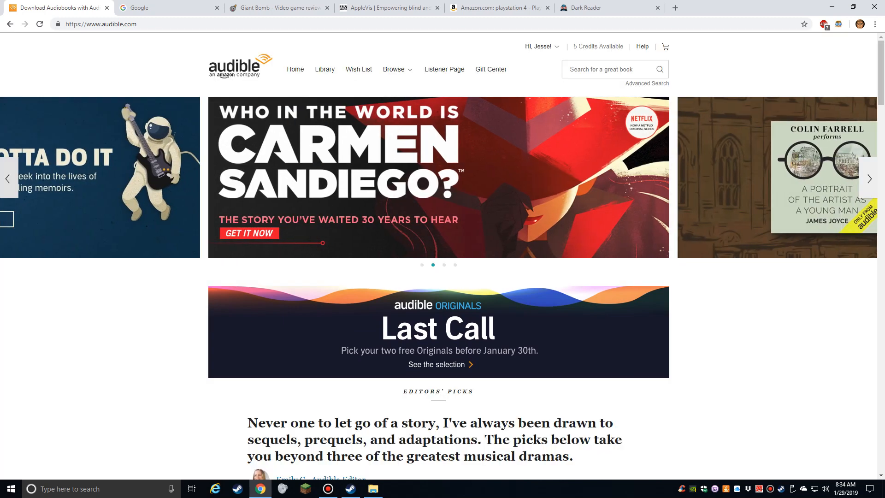
{"action": "key", "text": "alt+shift+d"}
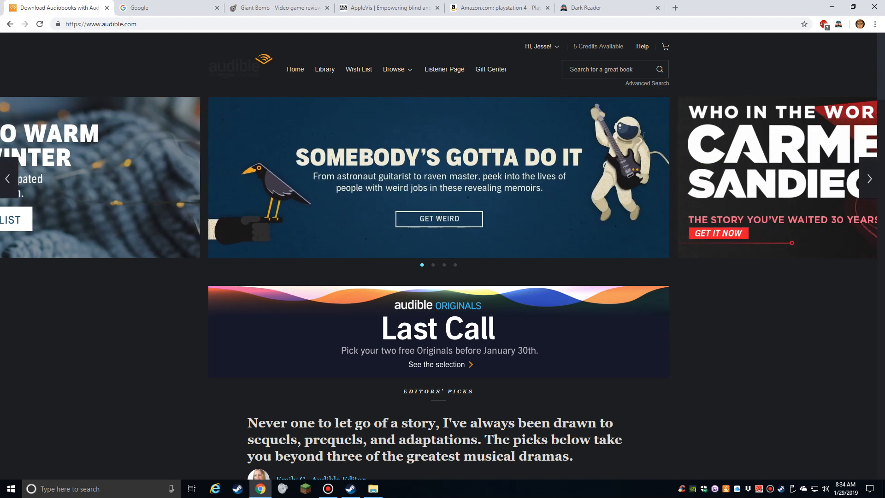
- Load docs.google.com in place of the Dark Reader website, create a blank document and view its page in dark mode
{"action": "key", "text": "ctrl+shift+Tab"}
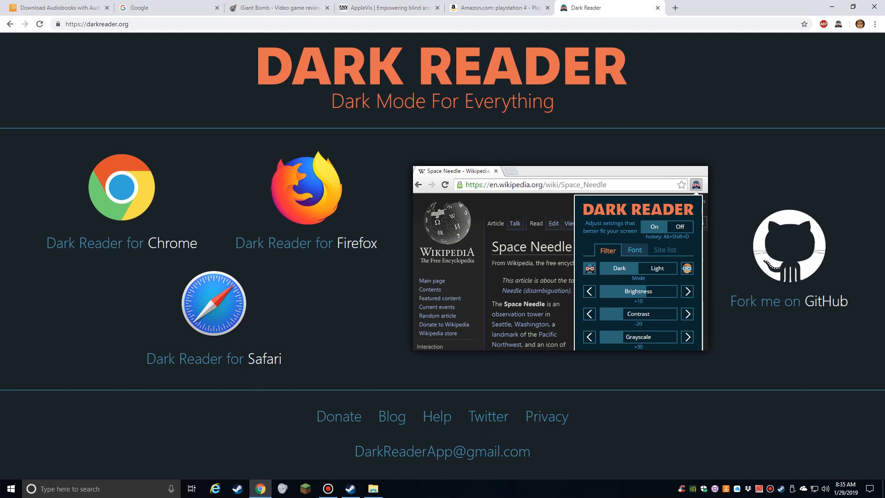
{"action": "key", "text": "ctrl+l"}
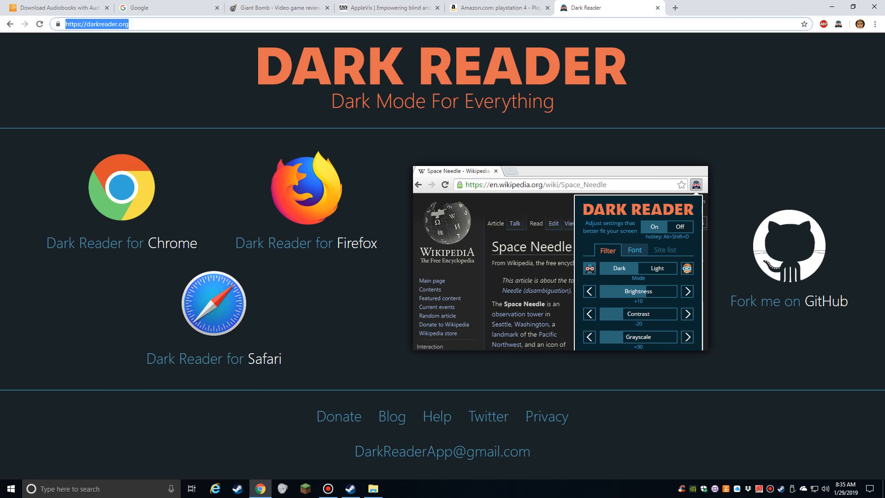
{"action": "type", "text": "docs.googl"}
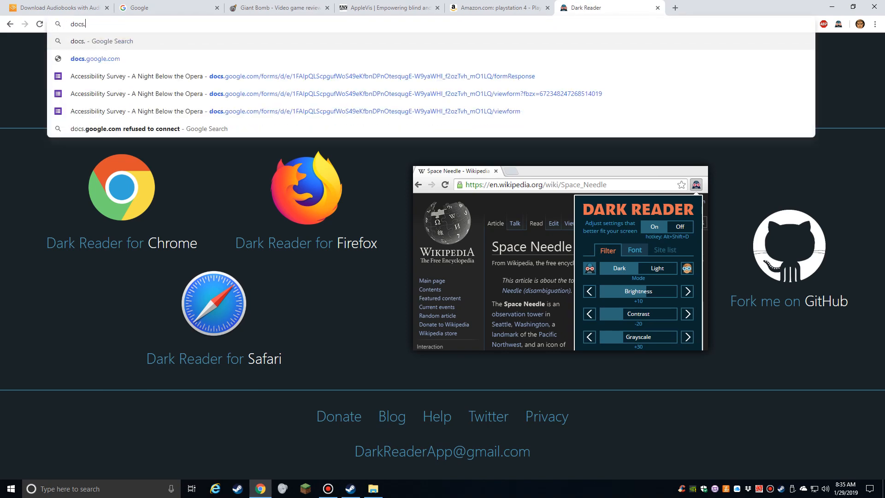
{"action": "type", "text": "e.com"}
{"action": "key", "text": "Return"}
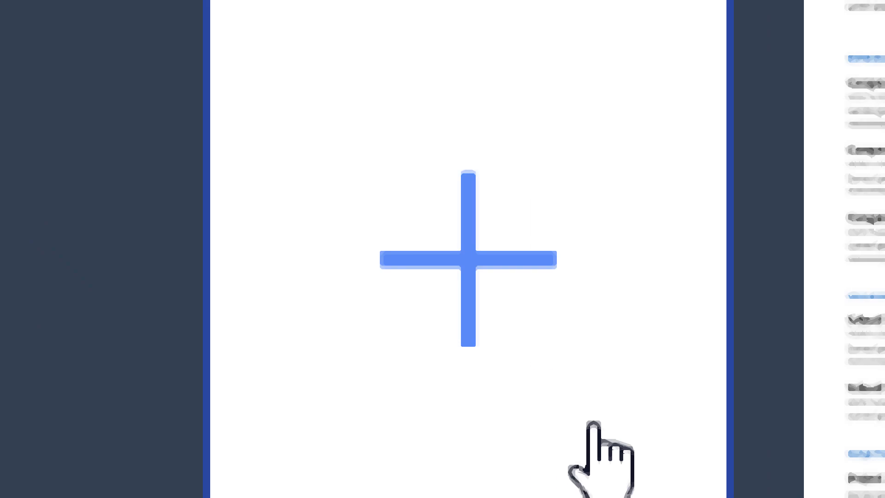
{"action": "left_click", "coordinate": [441, 230]}
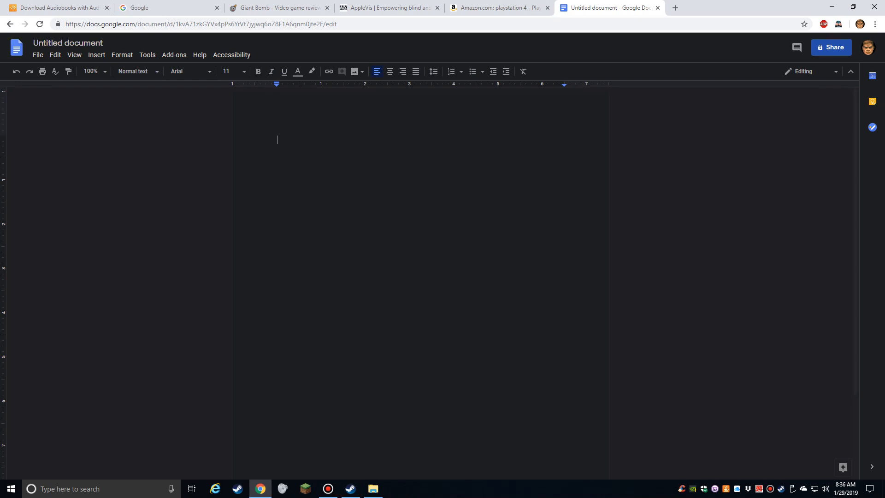
{"action": "scroll", "coordinate": [420, 277], "scroll_direction": "down", "scroll_amount": 2}
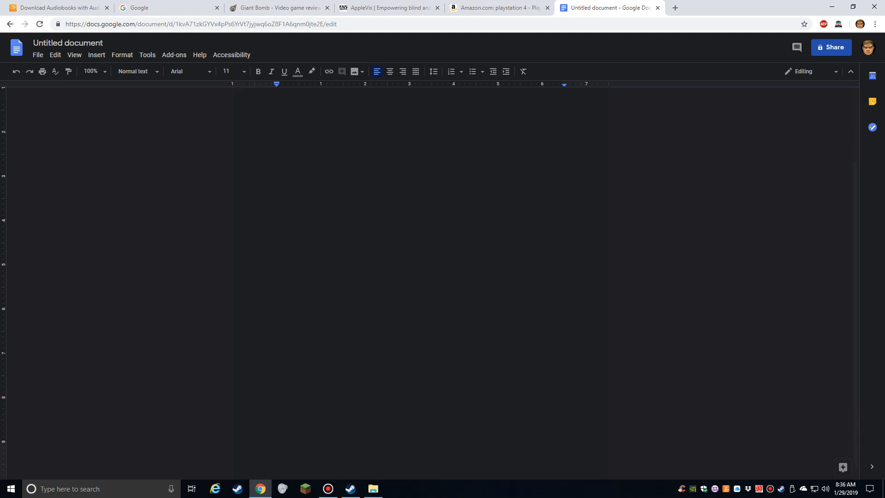